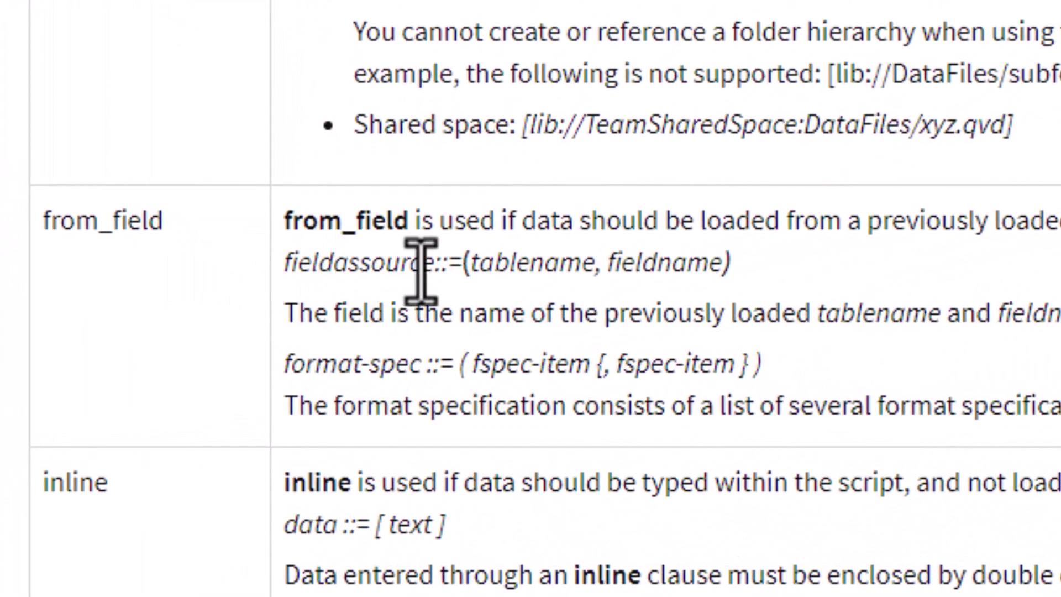
Step: Bring up the Azure Inventory query editor showing orders_count 14 and the JSON default_address
scroll(366, 264, up, 15)
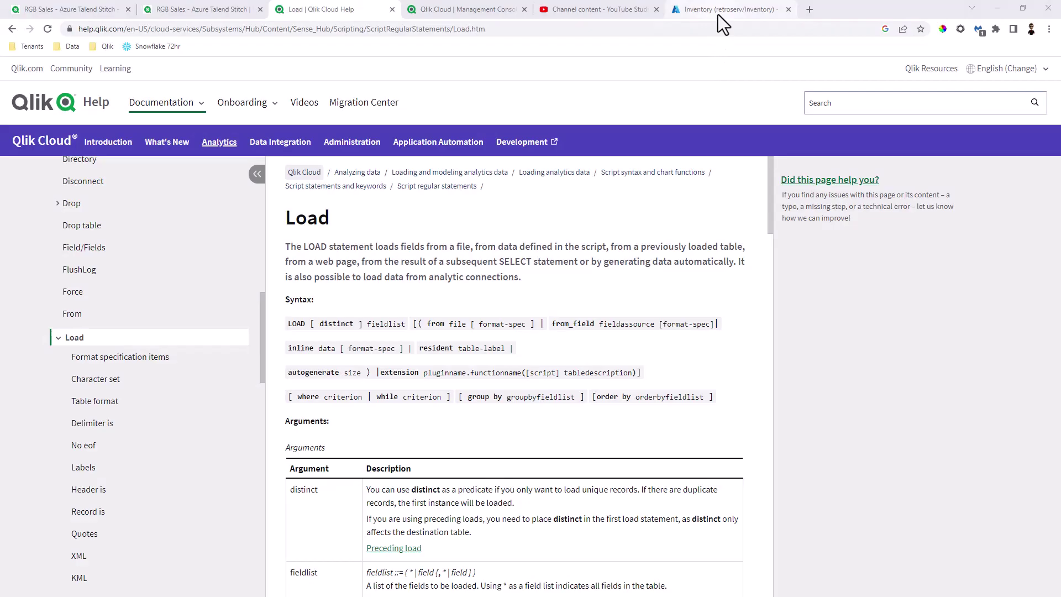
click(718, 14)
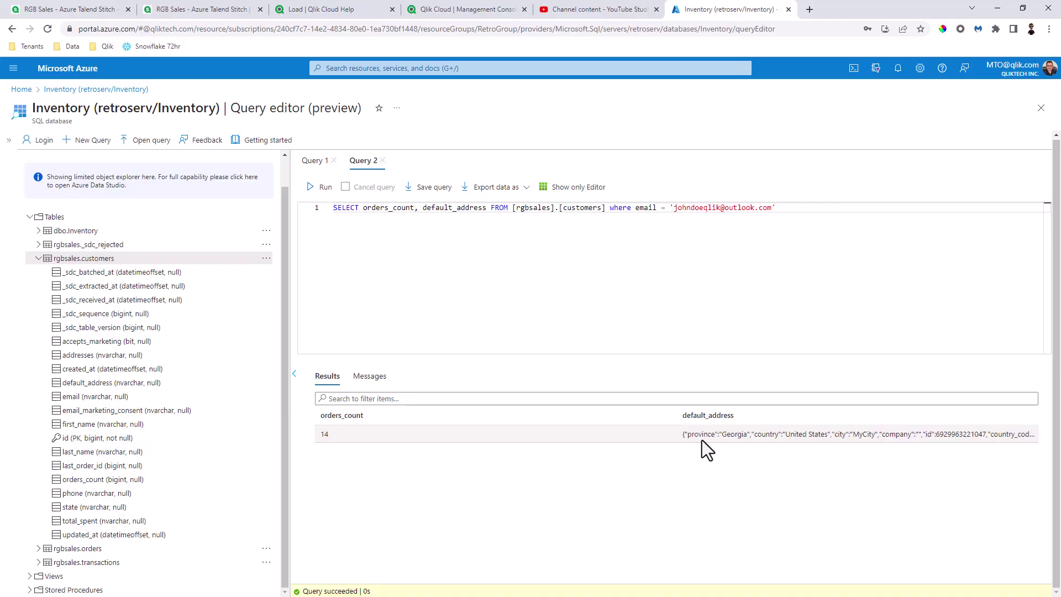
Step: In the Qlik data load editor, select the customers table under owner rgbsales
click(78, 10)
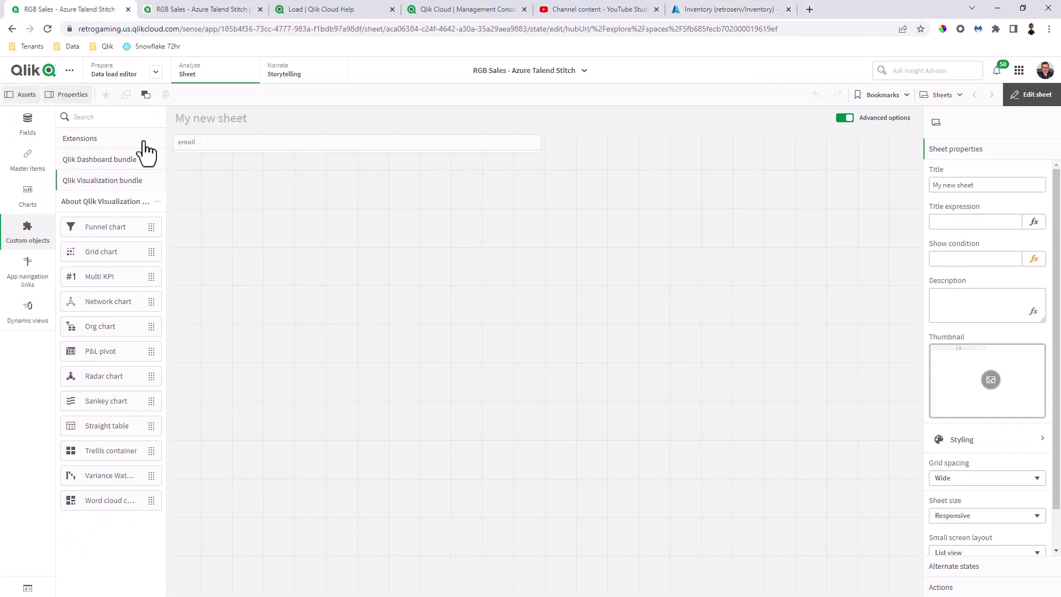
click(94, 73)
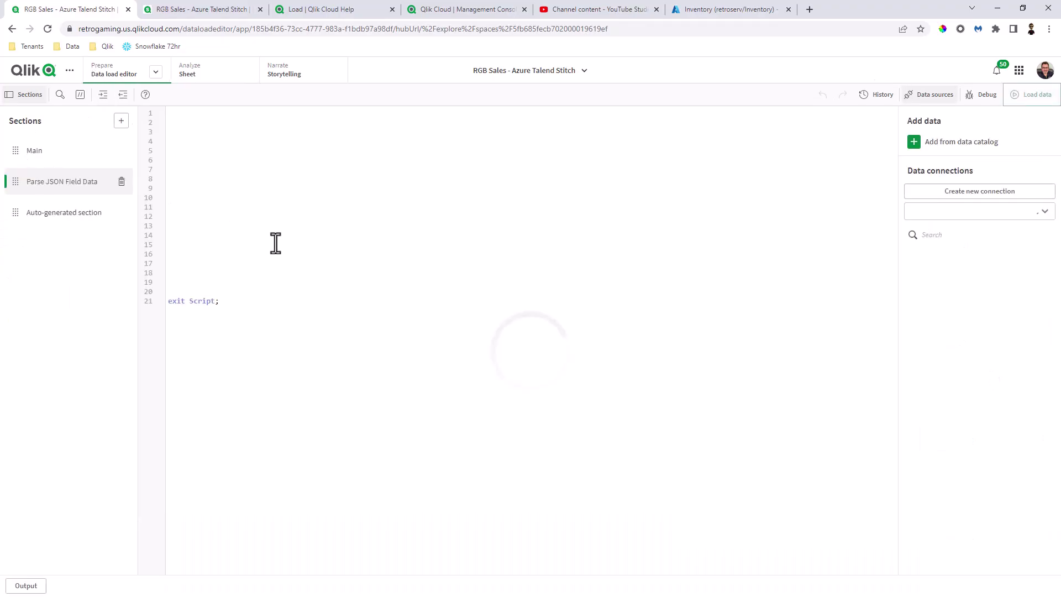
click(277, 187)
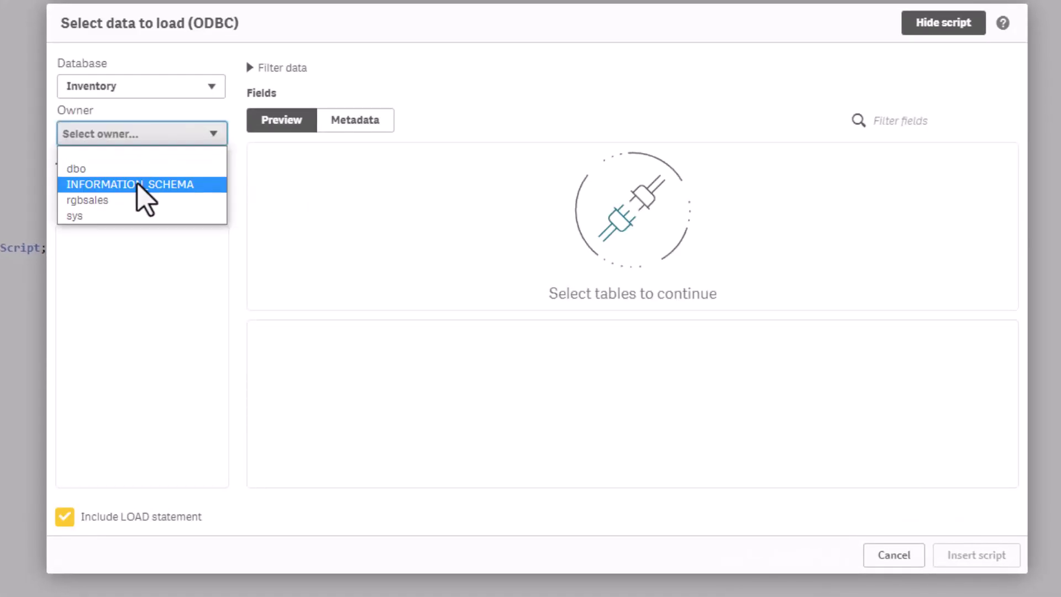
click(143, 200)
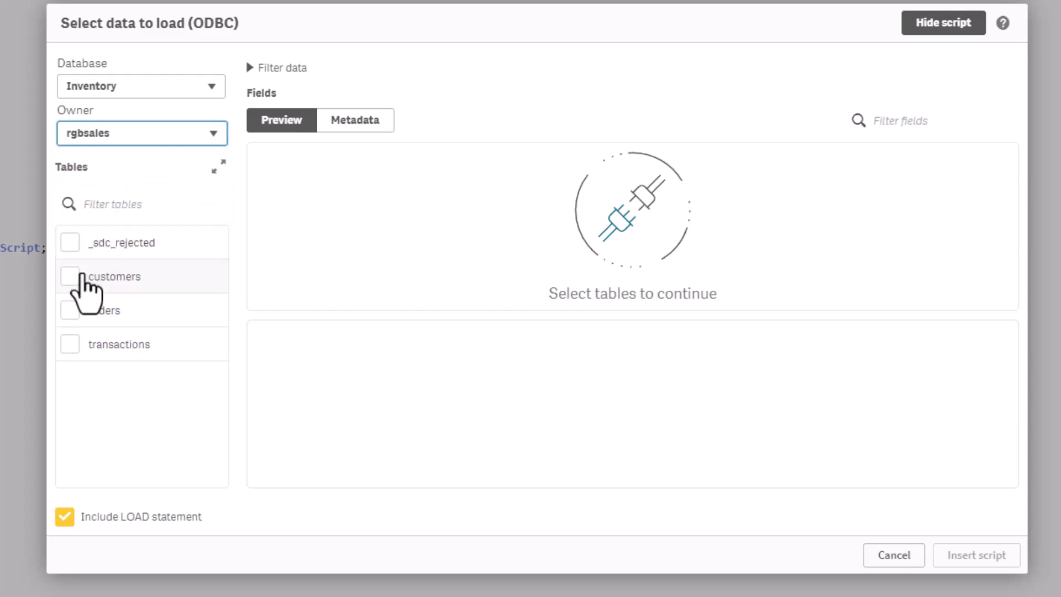
click(70, 276)
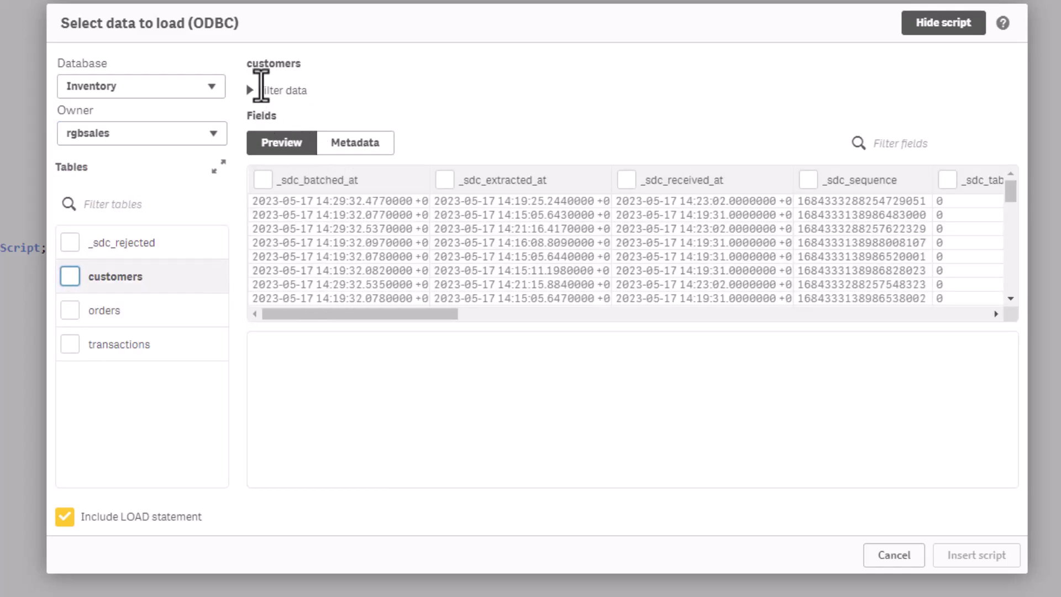
Step: Filter the customers data to a single customer's email address
click(252, 90)
click(311, 122)
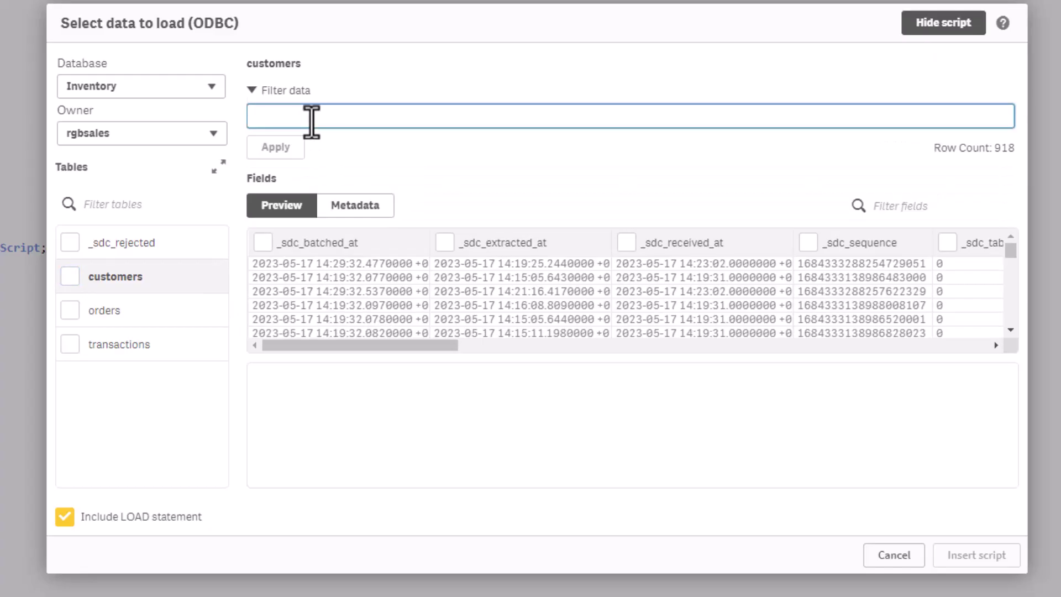
text(email =)
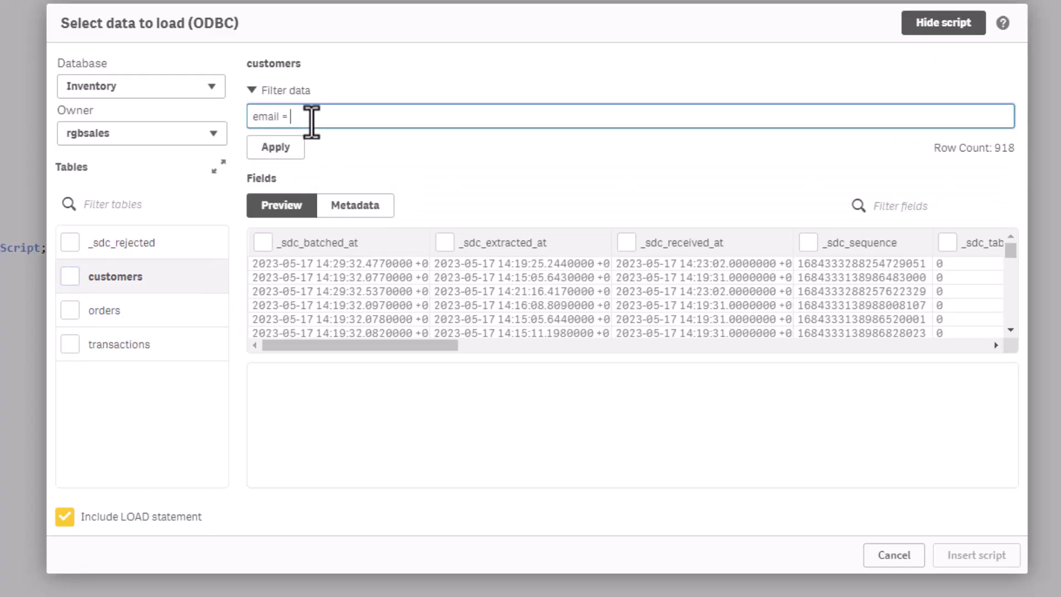
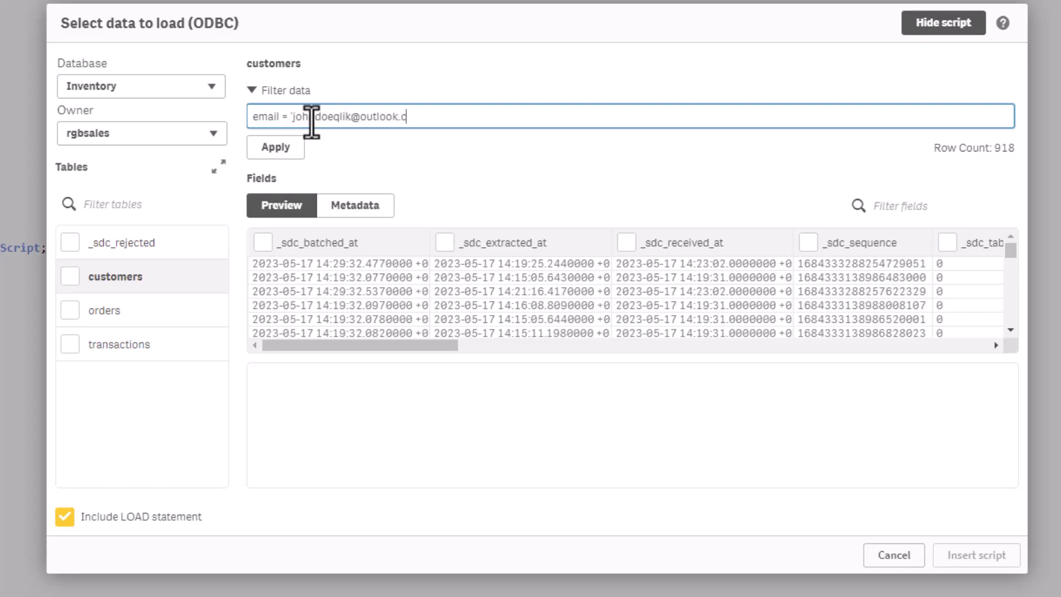
click(275, 148)
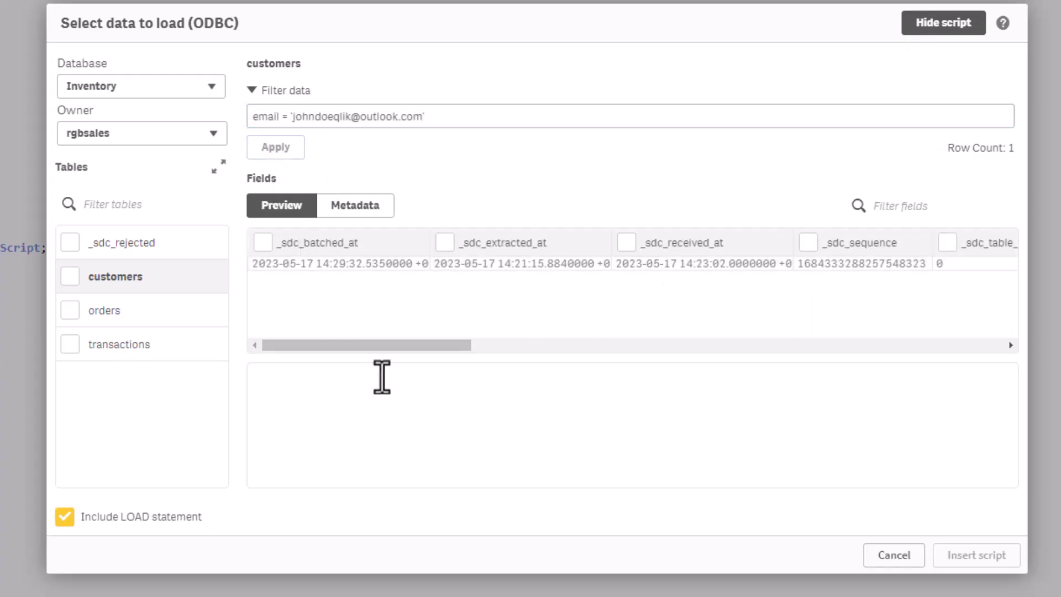
Step: Select default_address, id renamed customer_id, total_spent, orders_count and email fields
drag(387, 347, 772, 345)
click(640, 242)
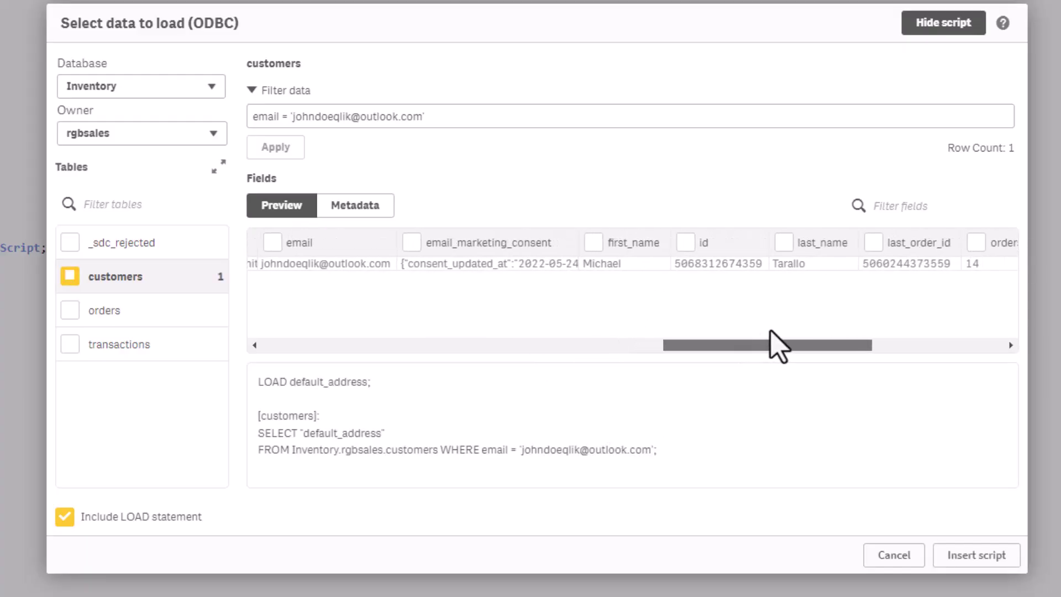
click(686, 242)
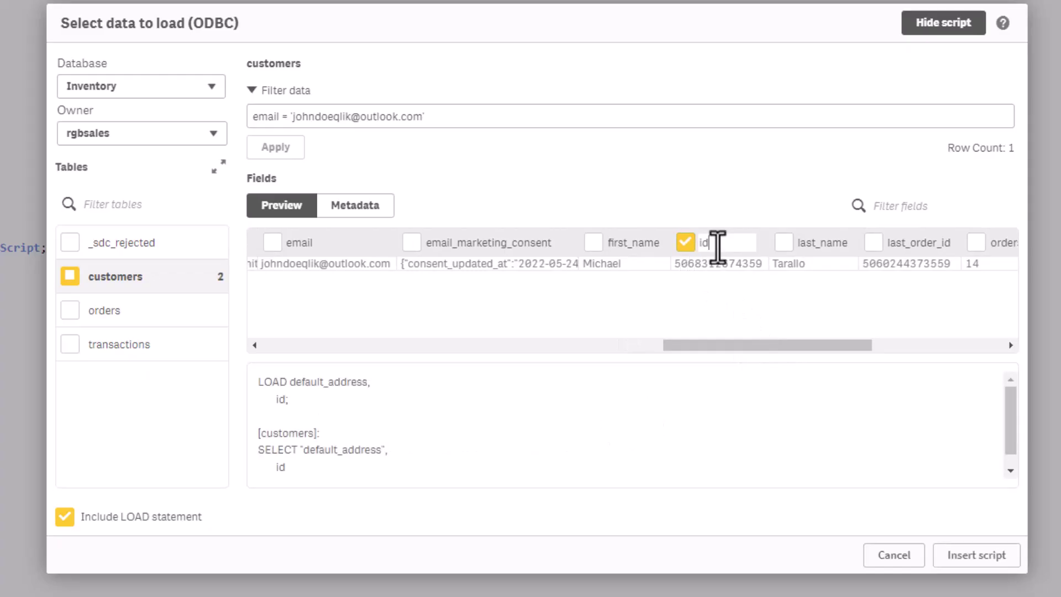
click(717, 243)
text(custome)
text(r_id)
key(Return)
drag(756, 346, 845, 345)
click(921, 242)
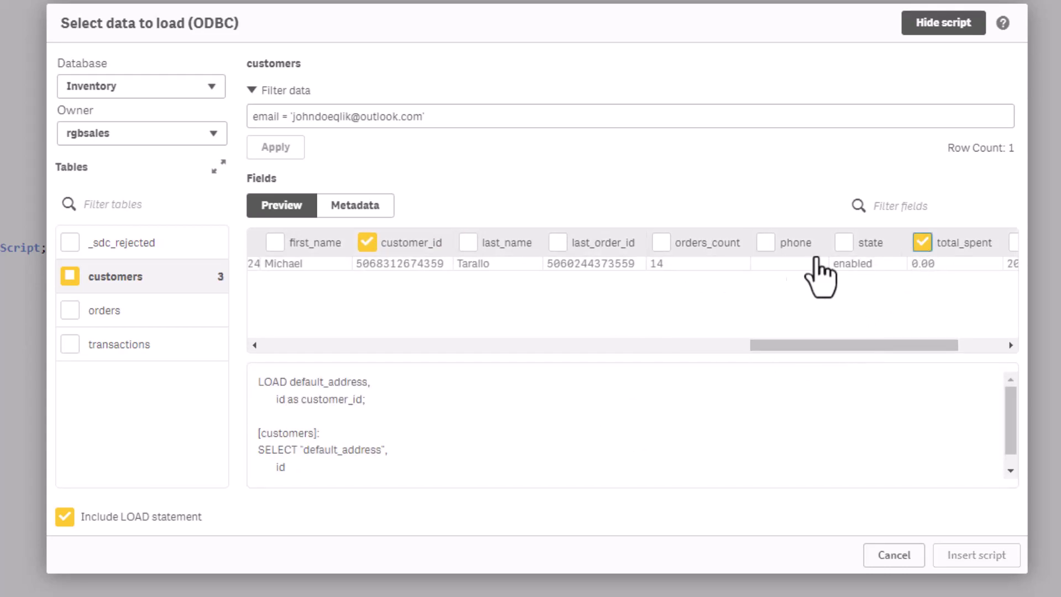
click(661, 242)
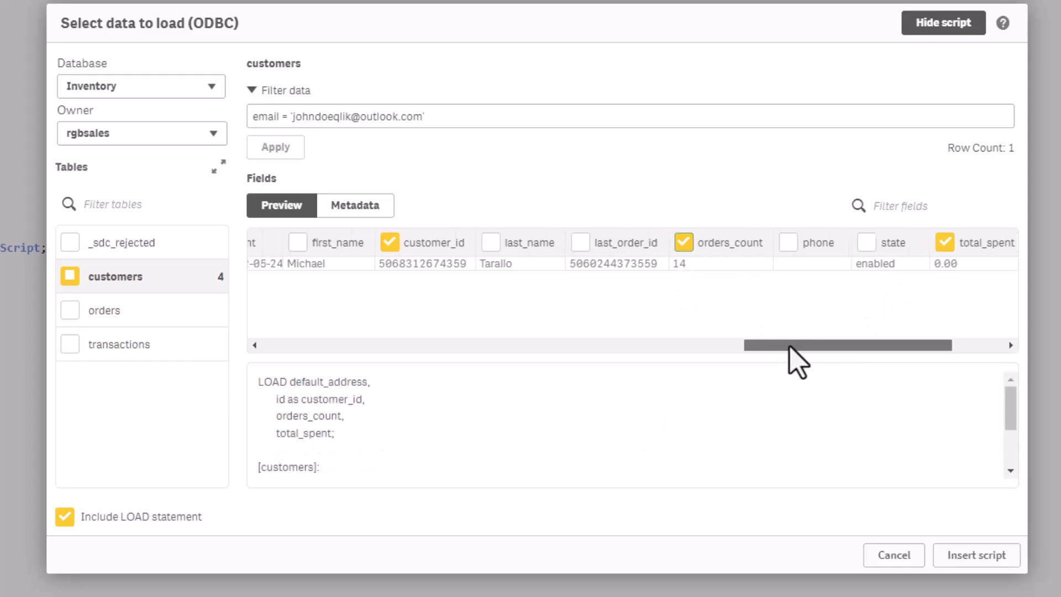
drag(789, 347, 662, 350)
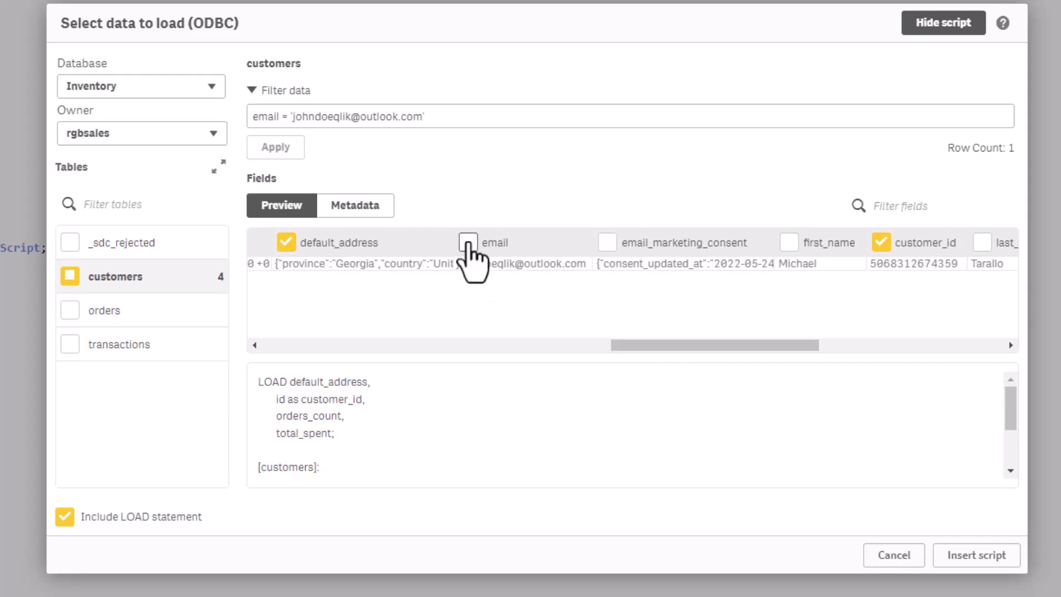
click(468, 243)
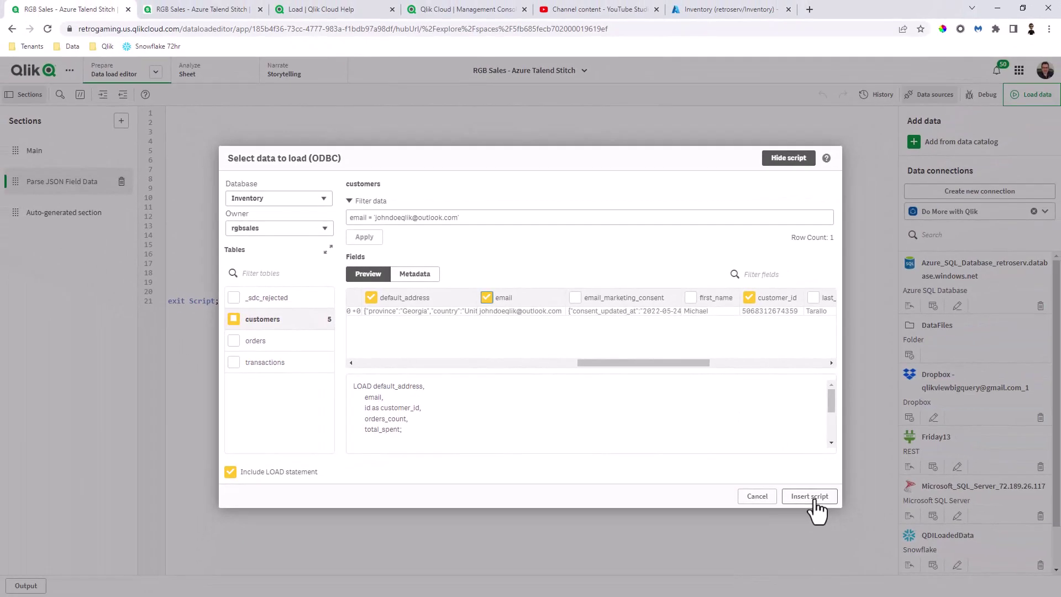
Step: Insert the customers load script, load the data, and return to My new sheet
click(810, 497)
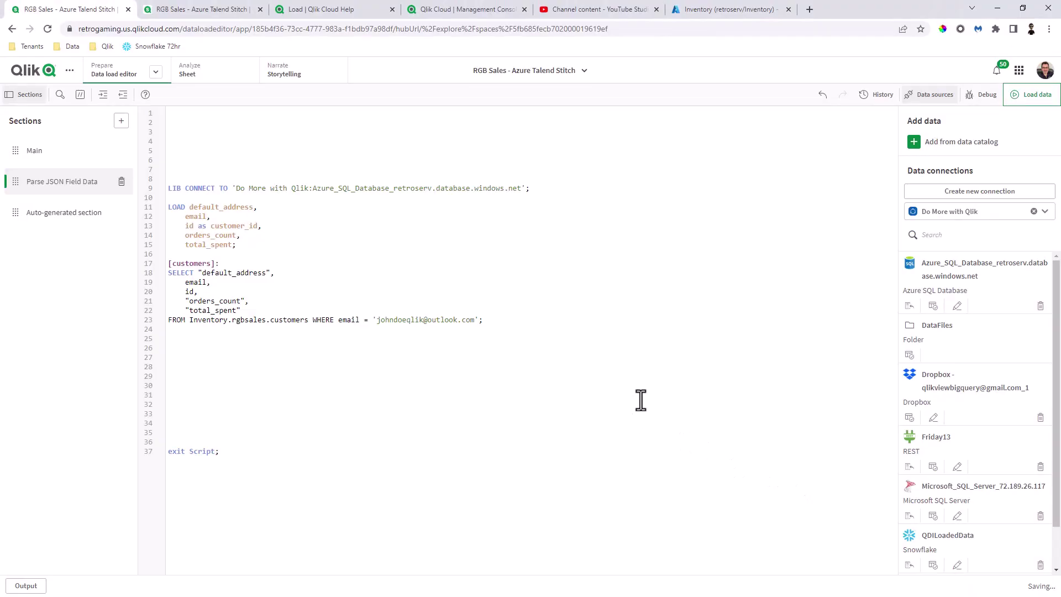
click(1028, 97)
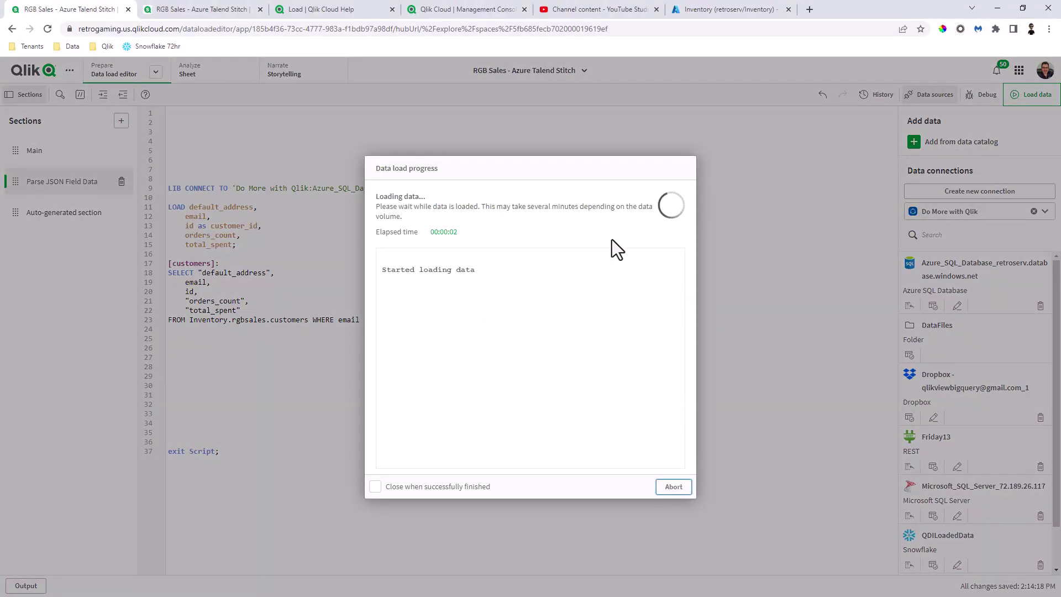
click(674, 487)
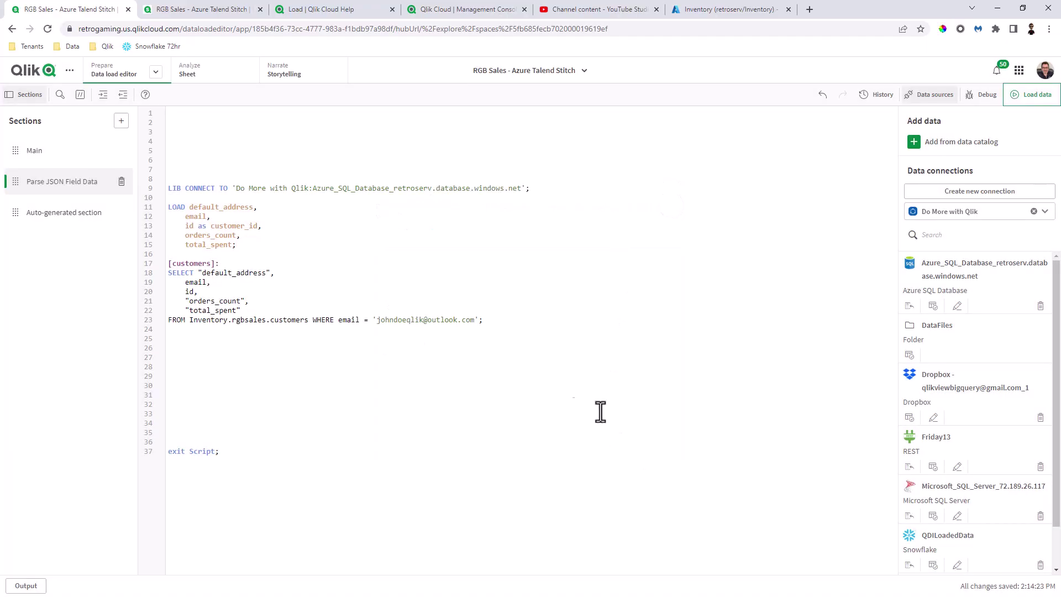
click(187, 76)
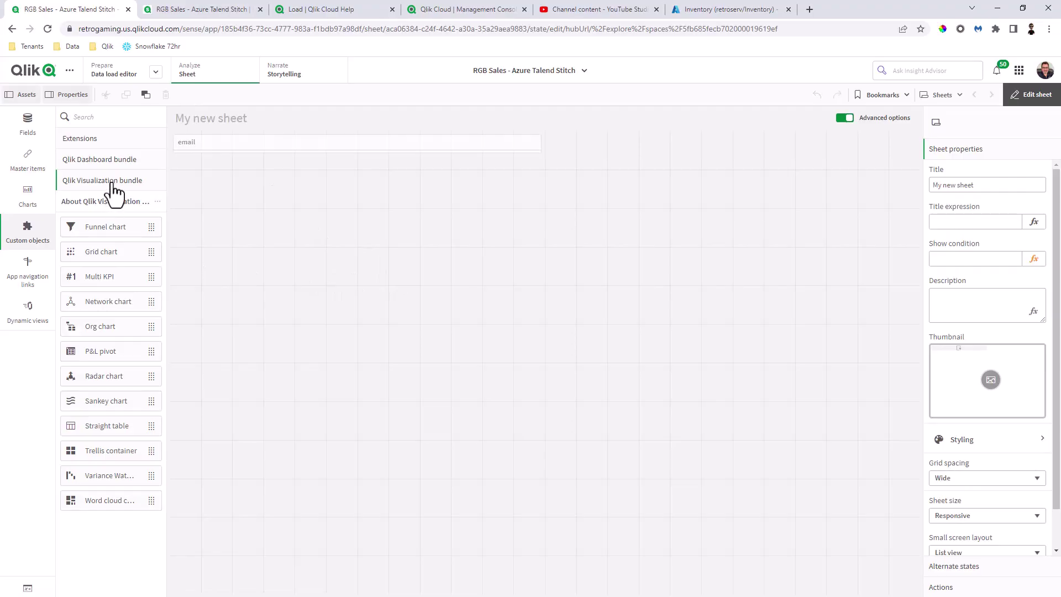
Step: Place a straight table on the sheet with a default_address column
drag(151, 399, 699, 514)
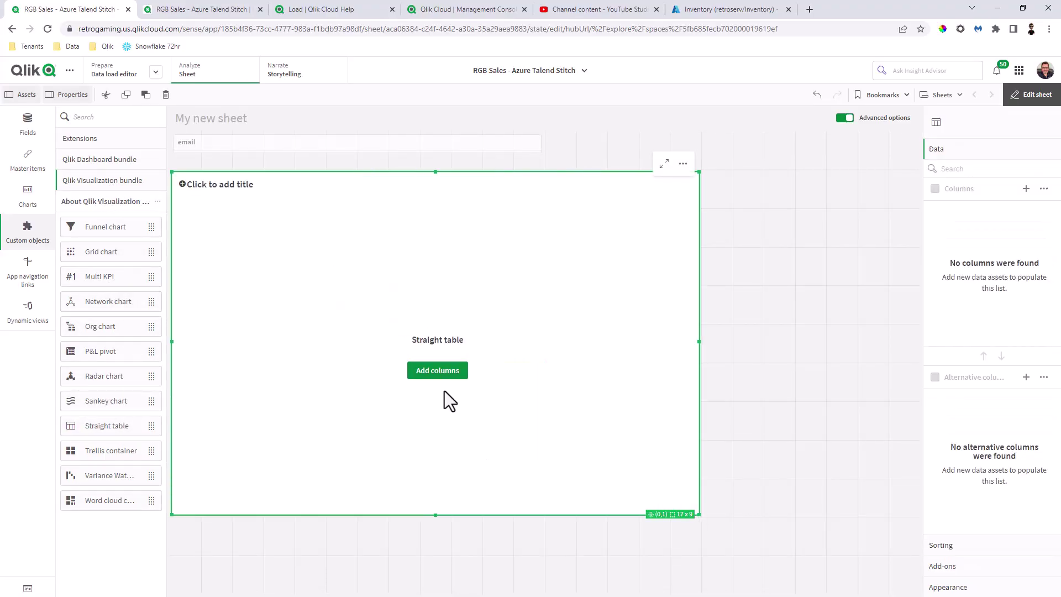
click(449, 376)
click(444, 392)
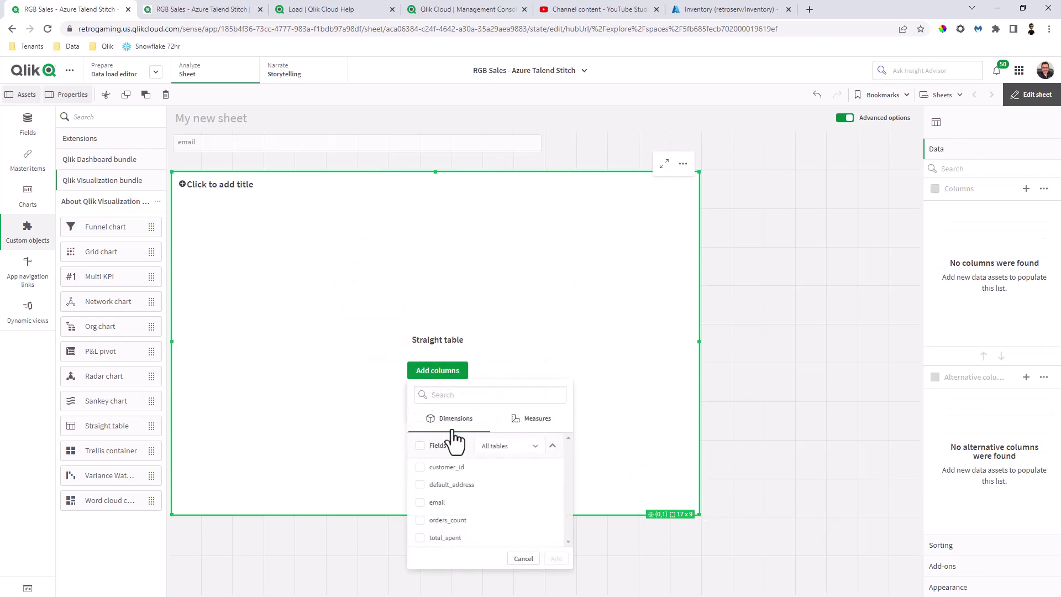
click(420, 484)
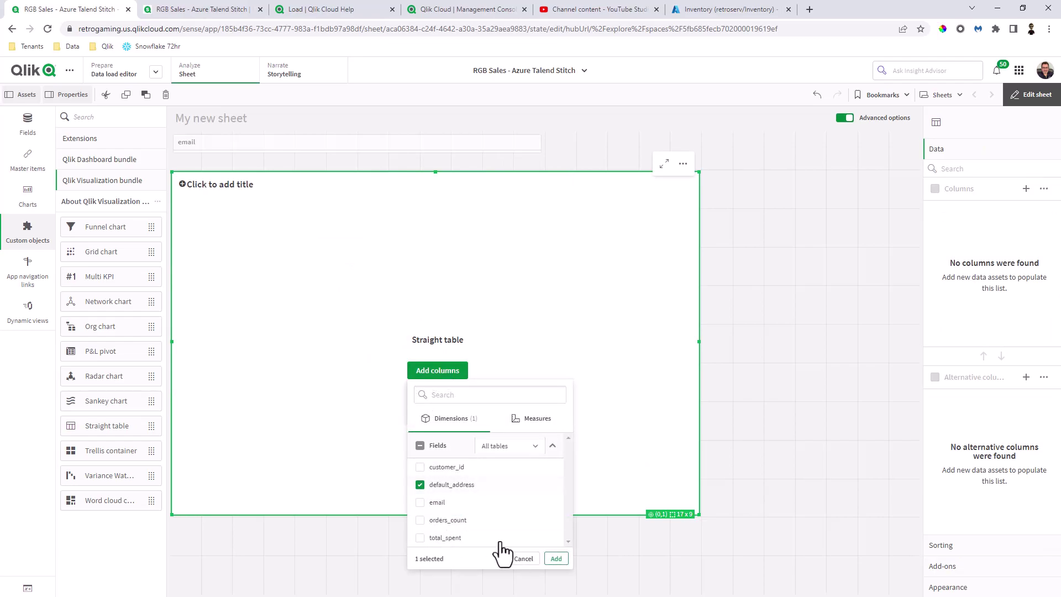
click(556, 559)
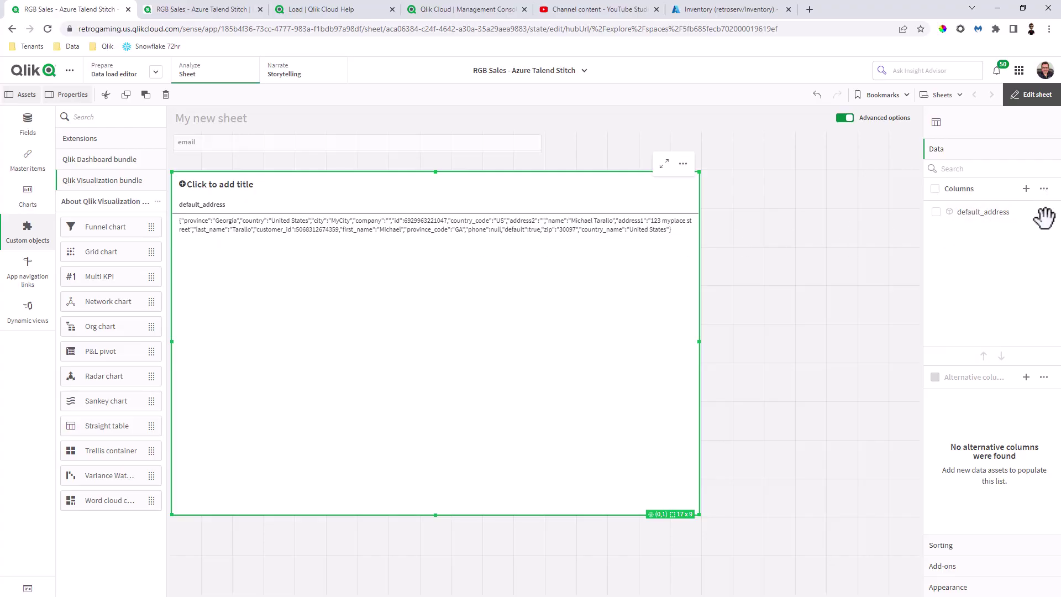
Step: Delete the default_address column from the straight table
click(1044, 189)
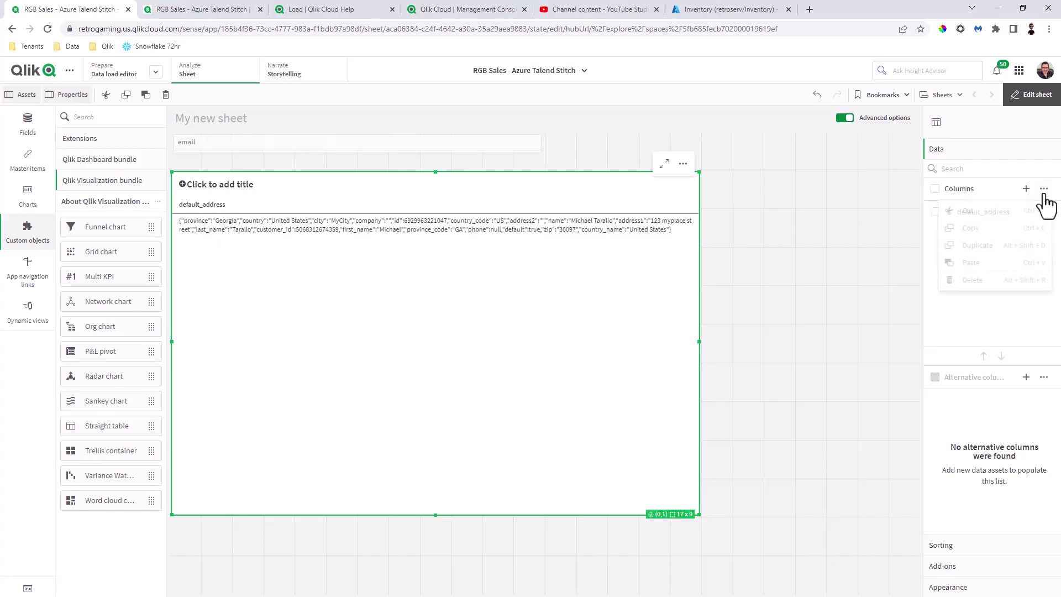
click(934, 222)
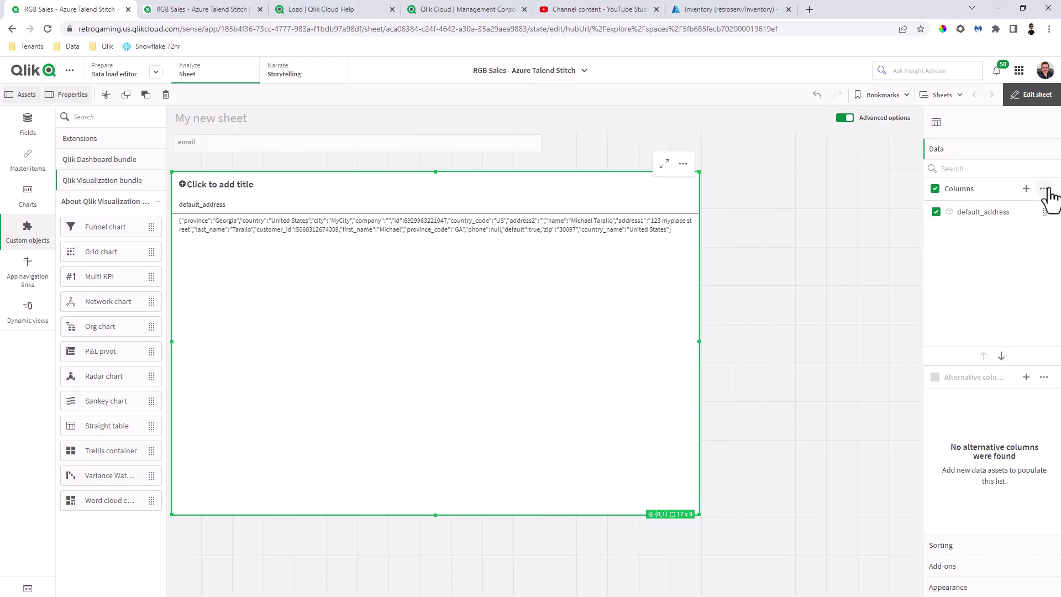
click(1044, 212)
click(989, 280)
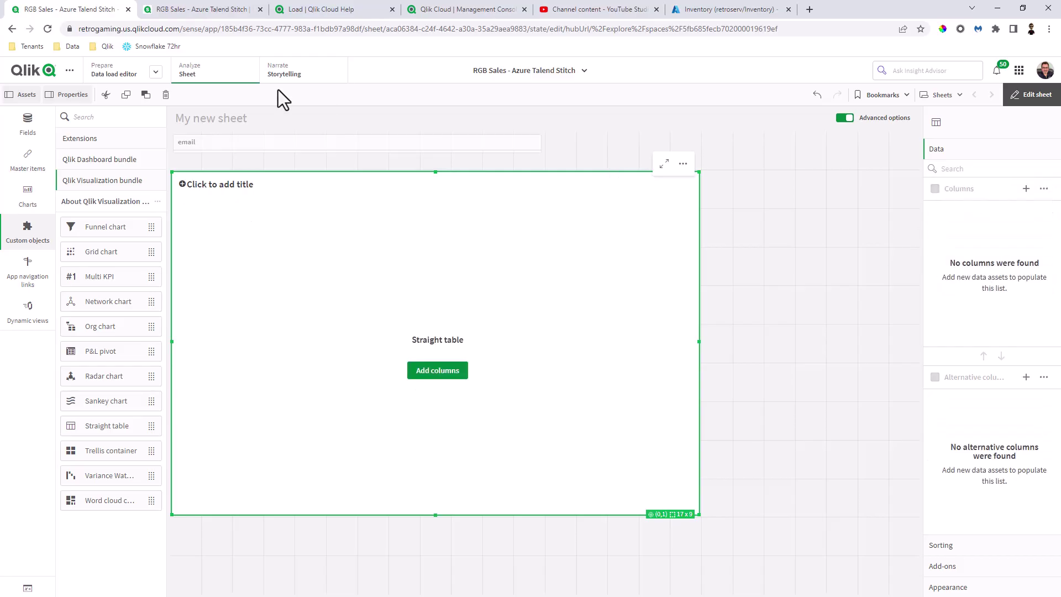
Step: Paste the address From_Field (customers, default_address) JSON load block at line 24, fixing the table name
click(95, 77)
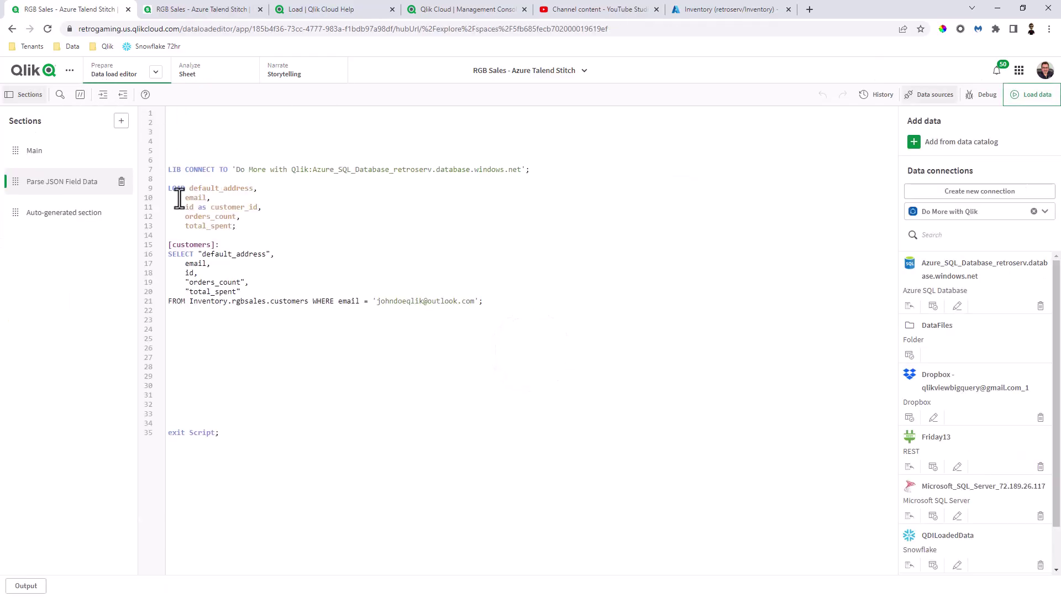
click(224, 332)
text(address: Load * From_Field (customer_data, default_address)(json,utf8, no labels);)
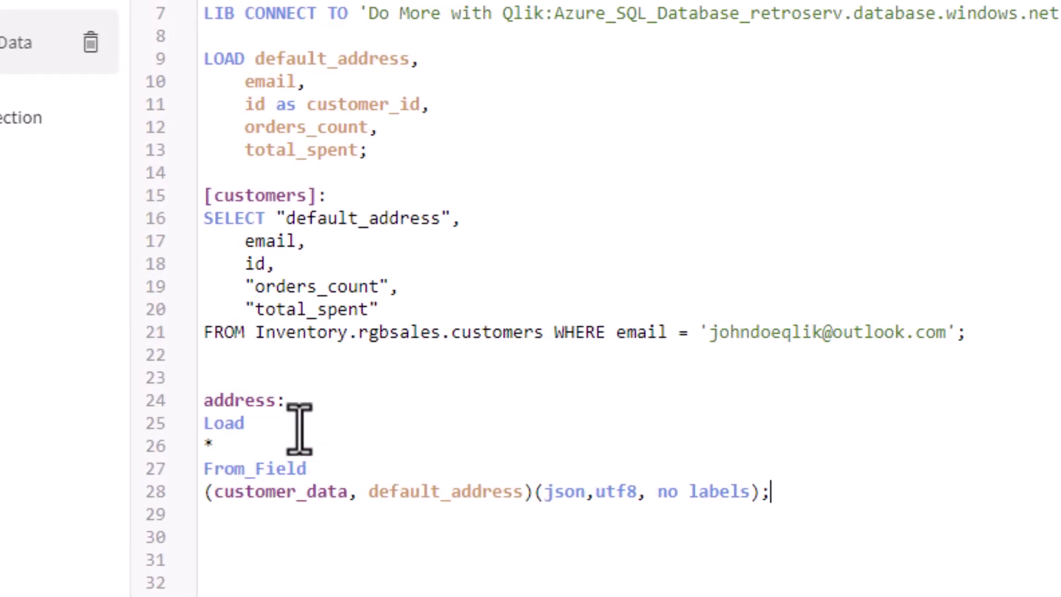
drag(286, 401, 205, 401)
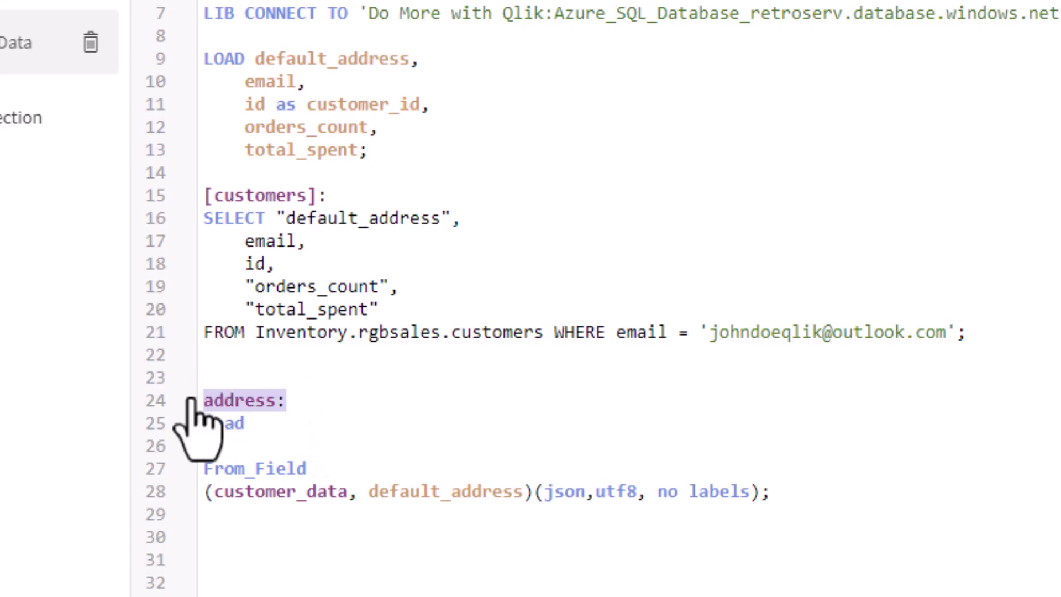
click(284, 440)
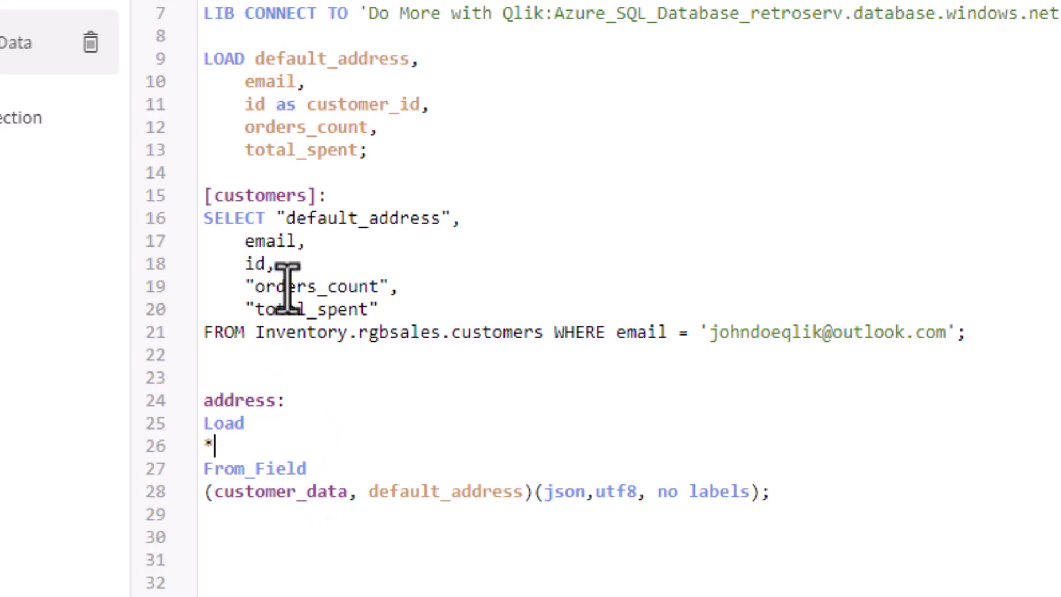
click(291, 494)
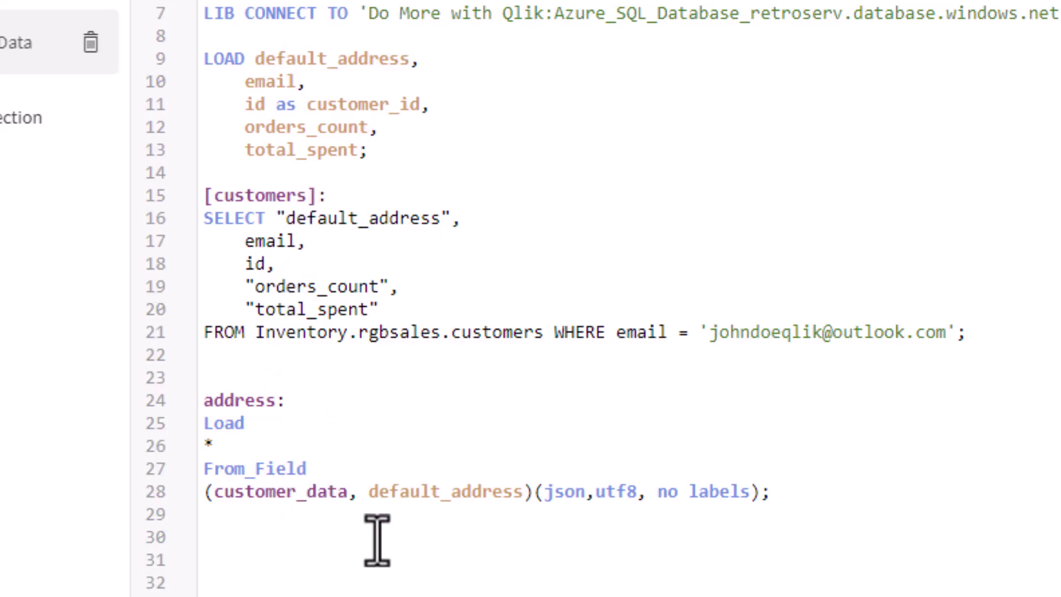
text(s)
key(Delete)
key(Delete)
key(Delete)
key(Delete)
key(Delete)
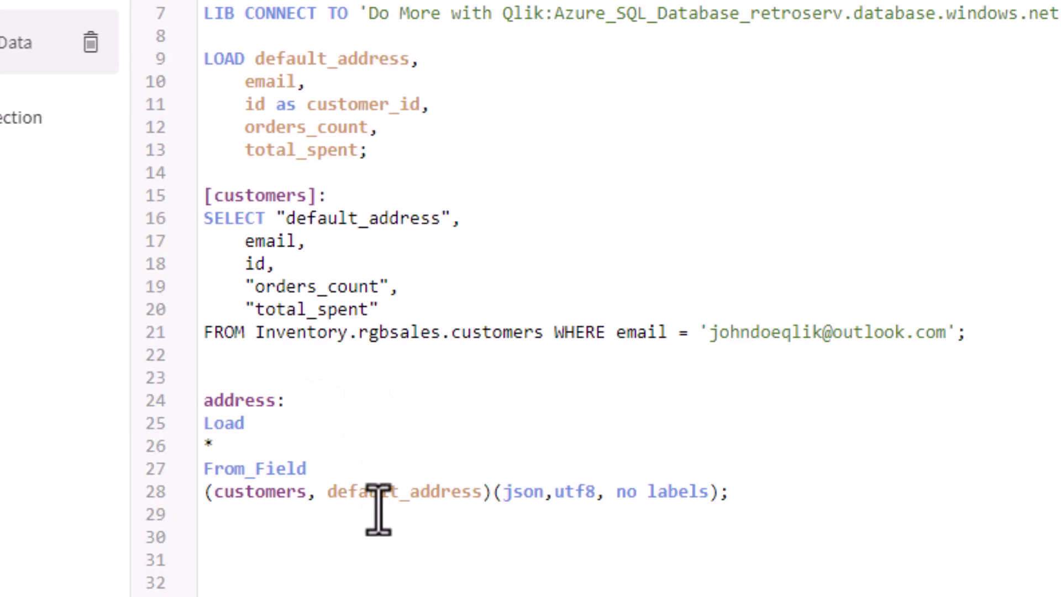
Step: Check the customer_id key, then reload the data and close the successful load report
click(304, 105)
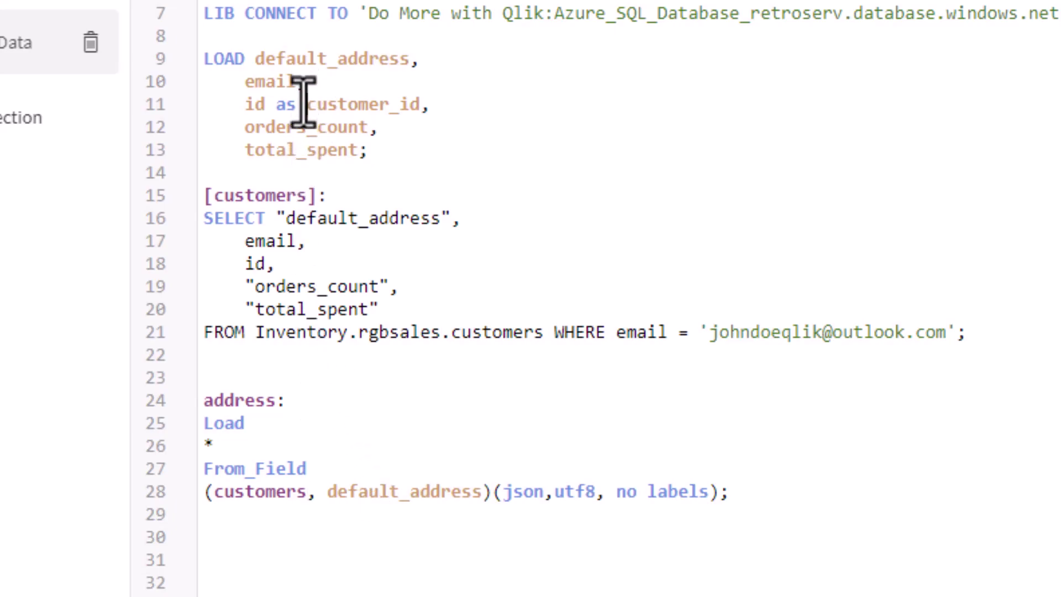
drag(304, 104, 420, 105)
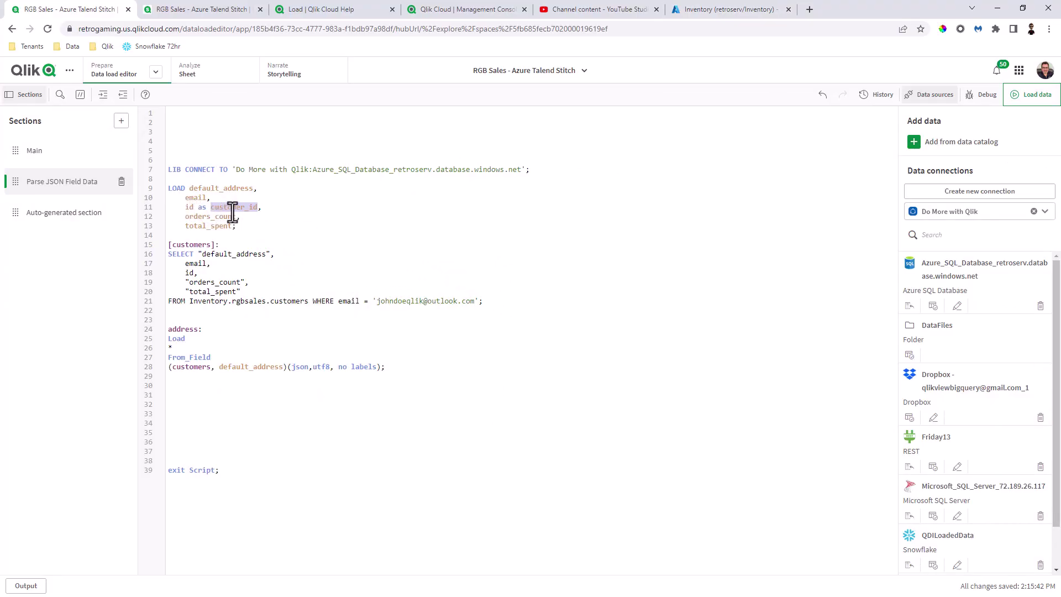
click(1031, 97)
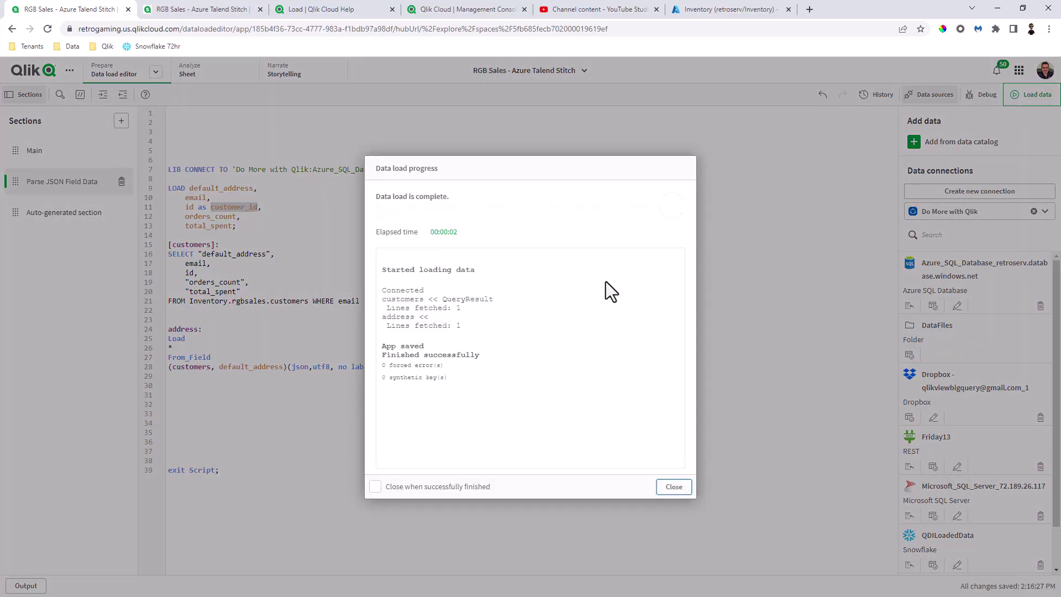
click(661, 490)
Step: In the data model viewer, place the address table beside customers
mouse_move(127, 83)
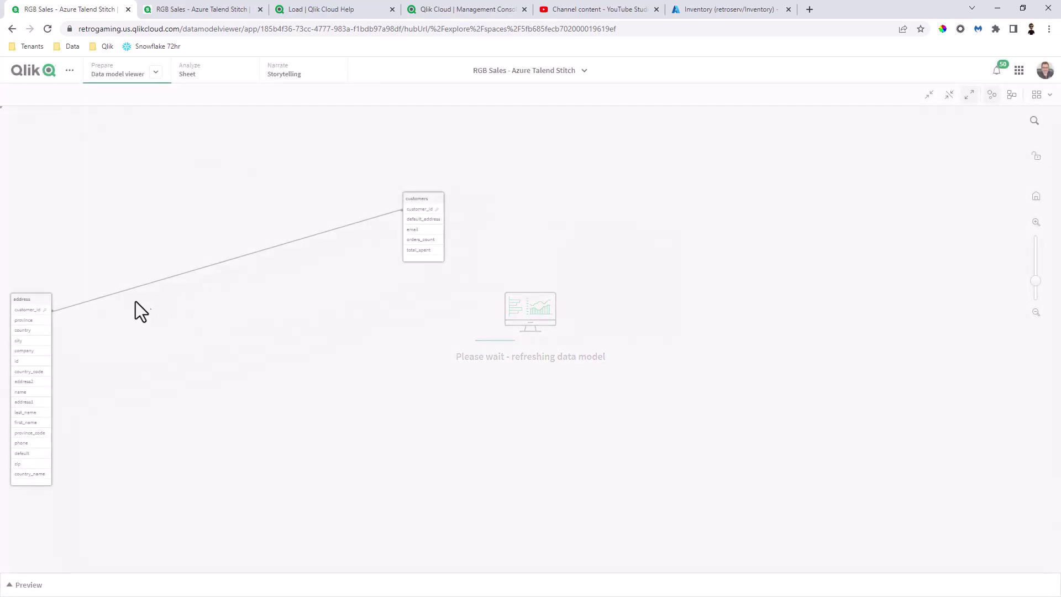
drag(33, 302, 325, 298)
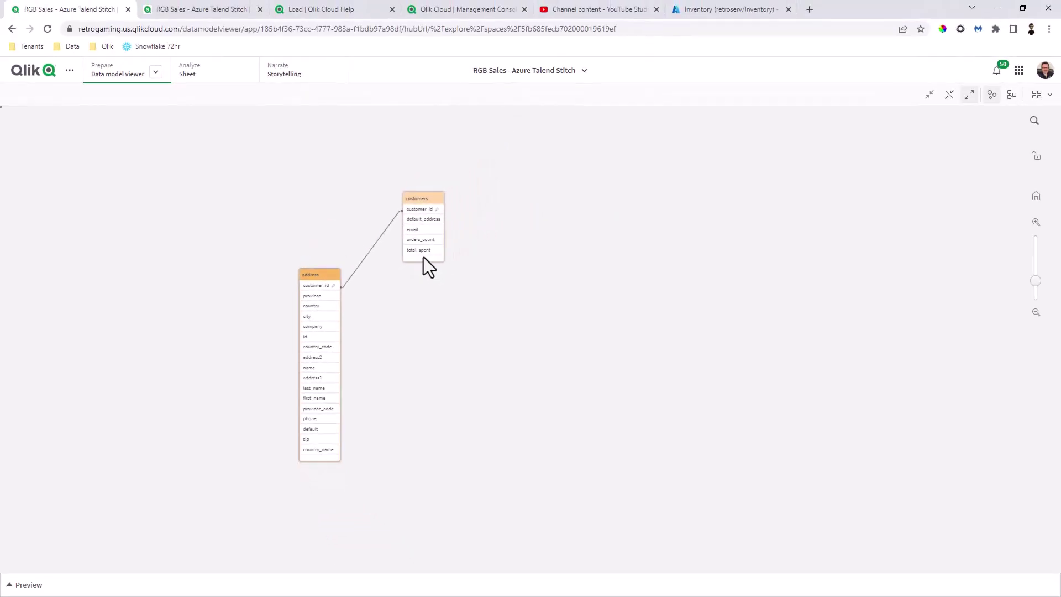
Step: Start adding table columns from fields, filtered to the address table
click(200, 73)
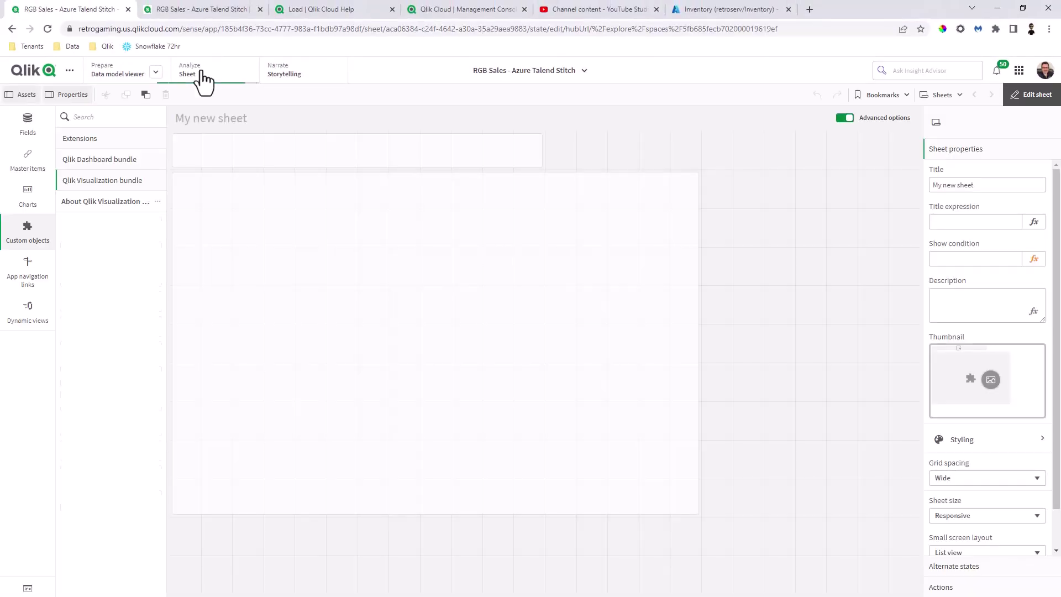
click(460, 371)
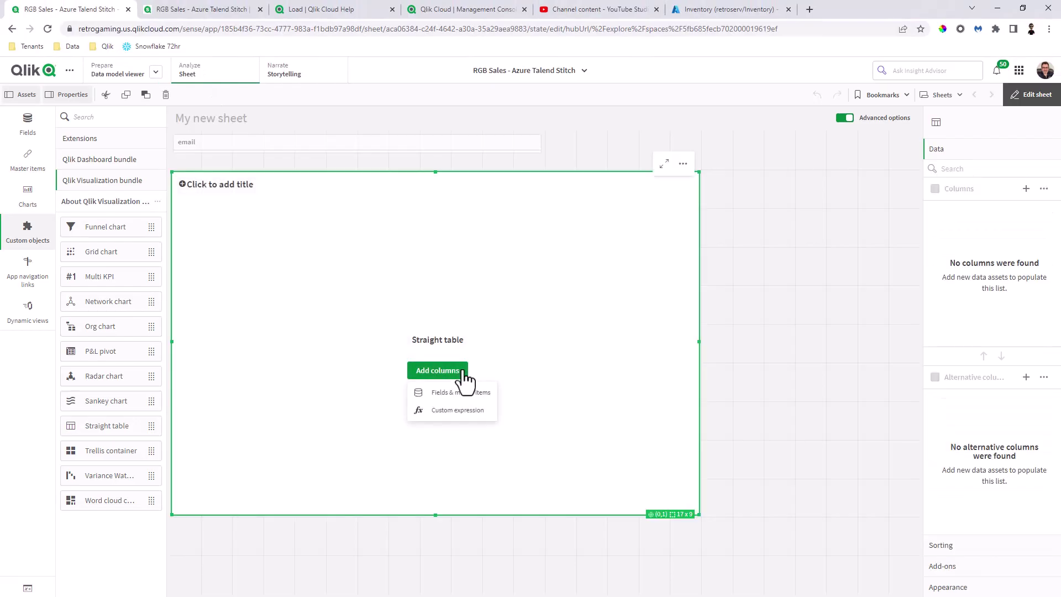
click(455, 394)
click(528, 415)
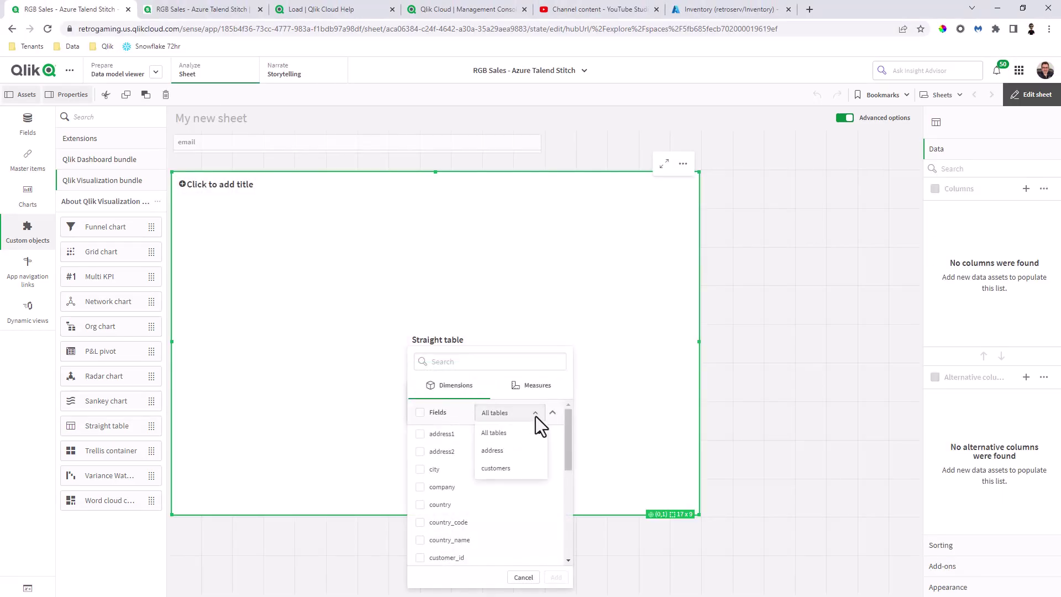
click(522, 450)
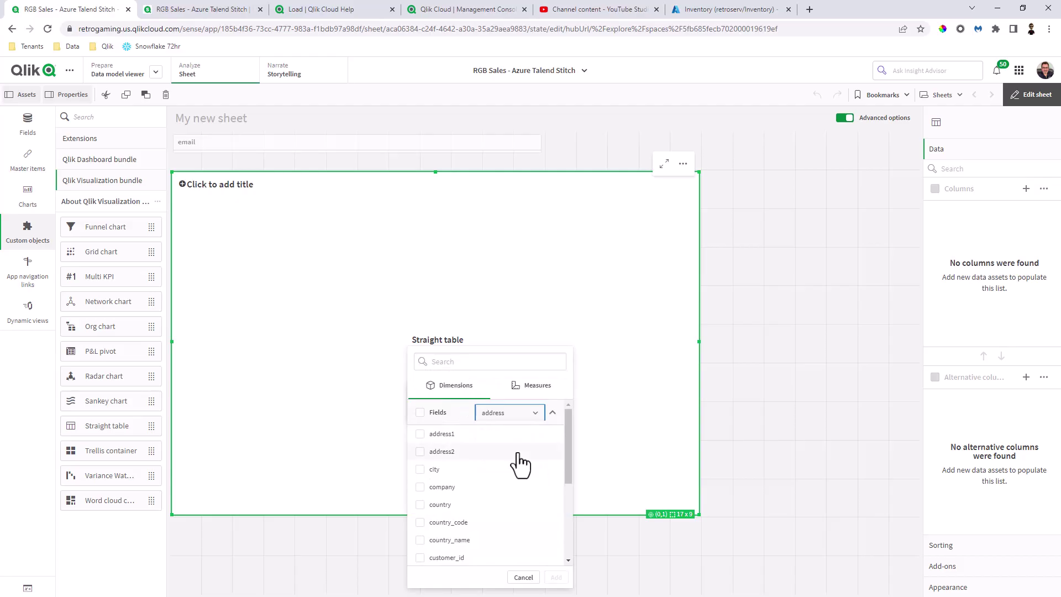
Step: Add id, first_name, last_name, phone, country_name, company, city, address1 and address2 columns
scroll(473, 481, down, 3)
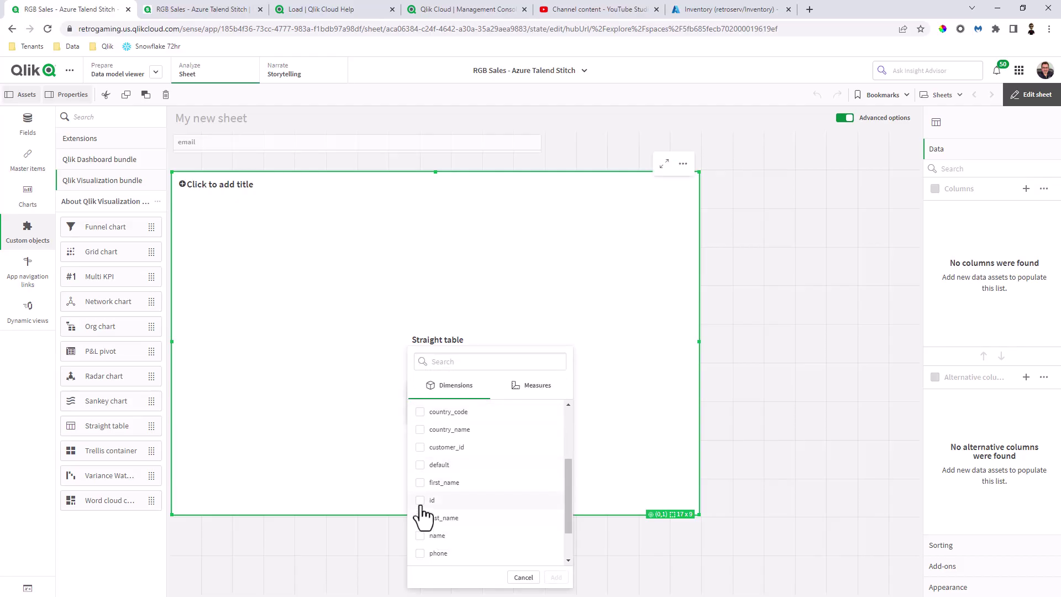
click(420, 500)
click(420, 482)
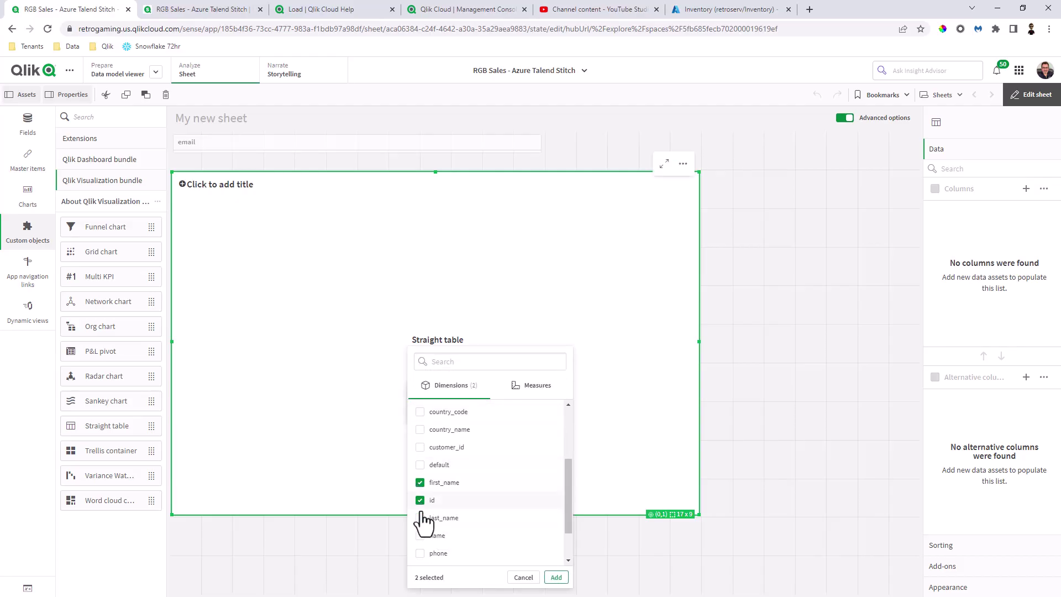
click(420, 518)
click(422, 553)
scroll(459, 536, up, 1)
click(420, 485)
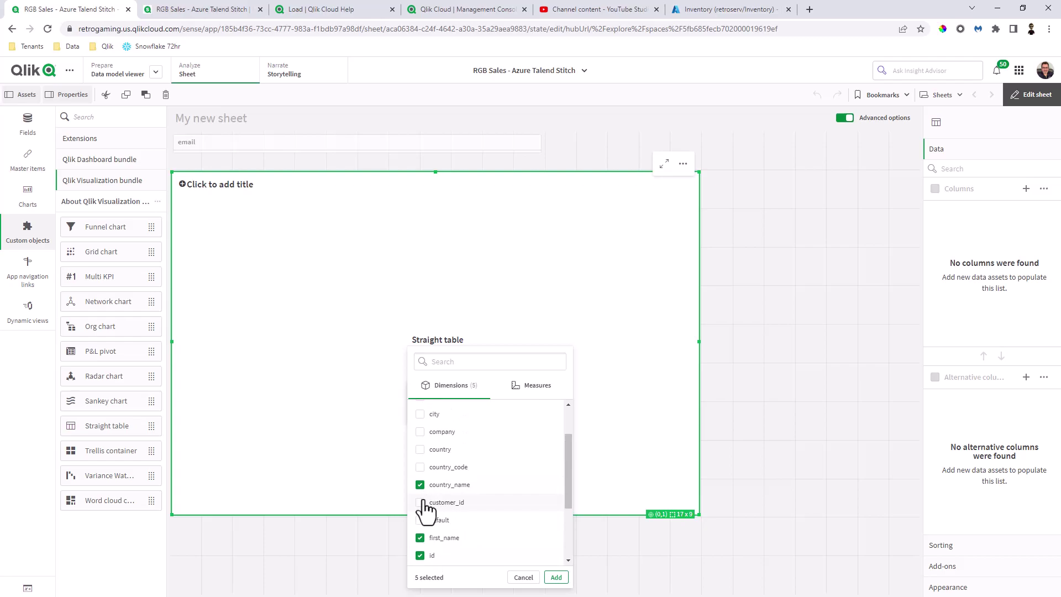
click(426, 432)
click(422, 415)
scroll(445, 444, up, 2)
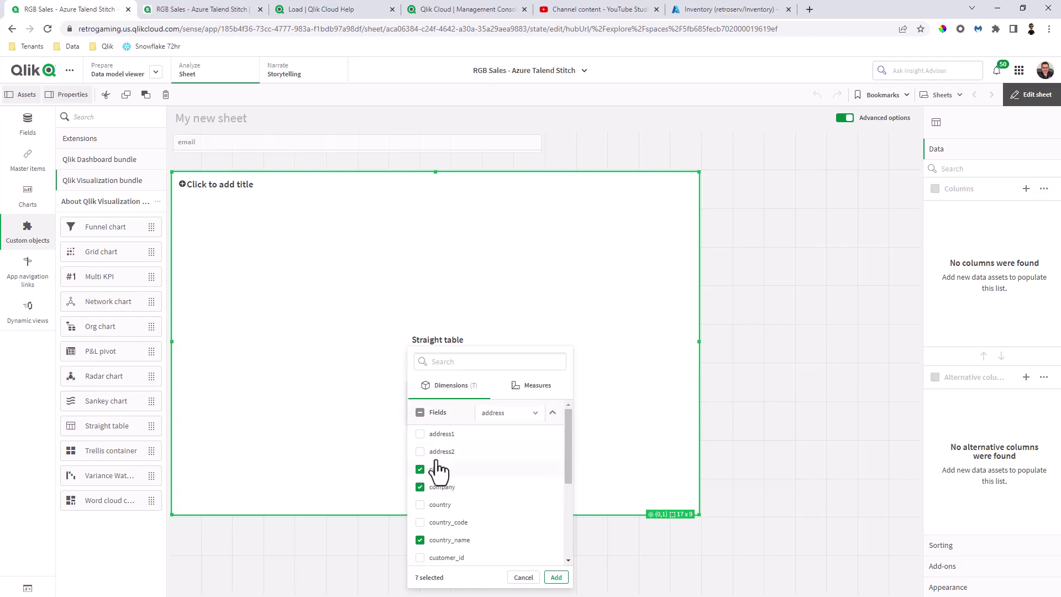
click(420, 434)
click(420, 451)
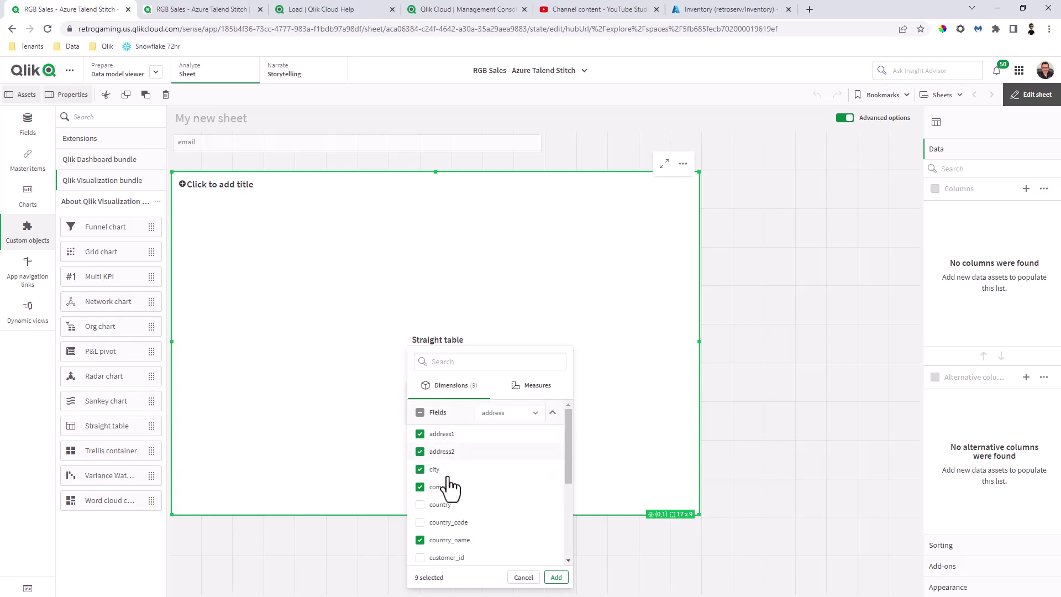
click(556, 577)
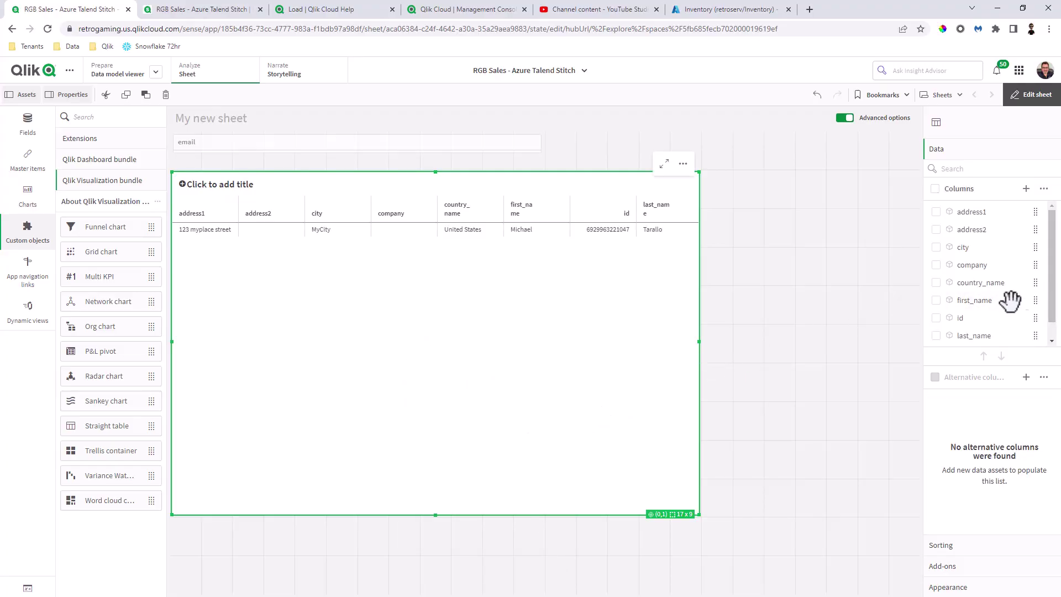
Step: Widen the straight table and add a Sum(orders_count) measure from the customers fields
drag(698, 341, 848, 351)
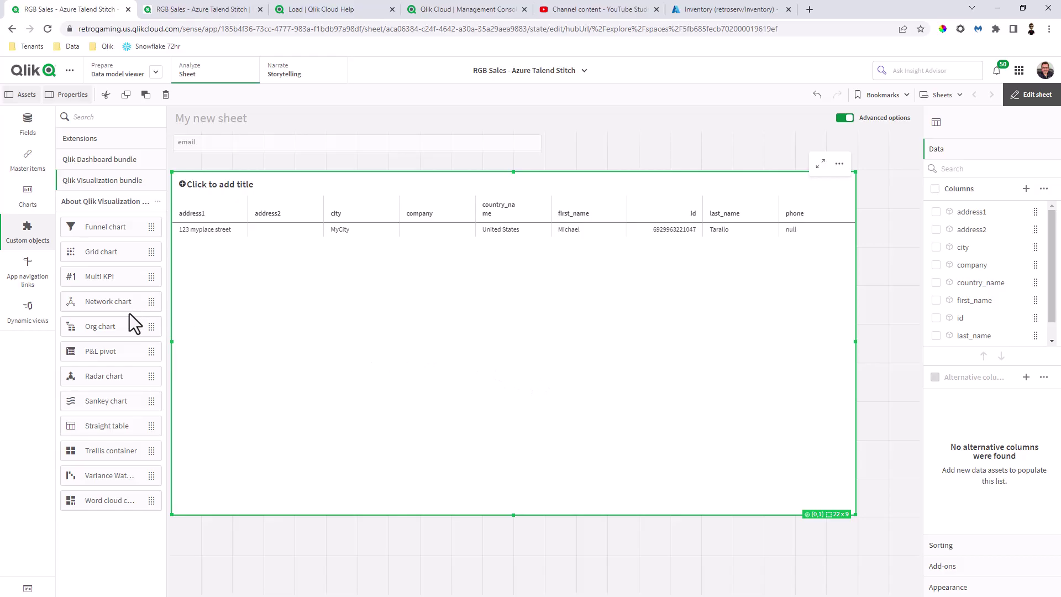
click(28, 124)
click(83, 156)
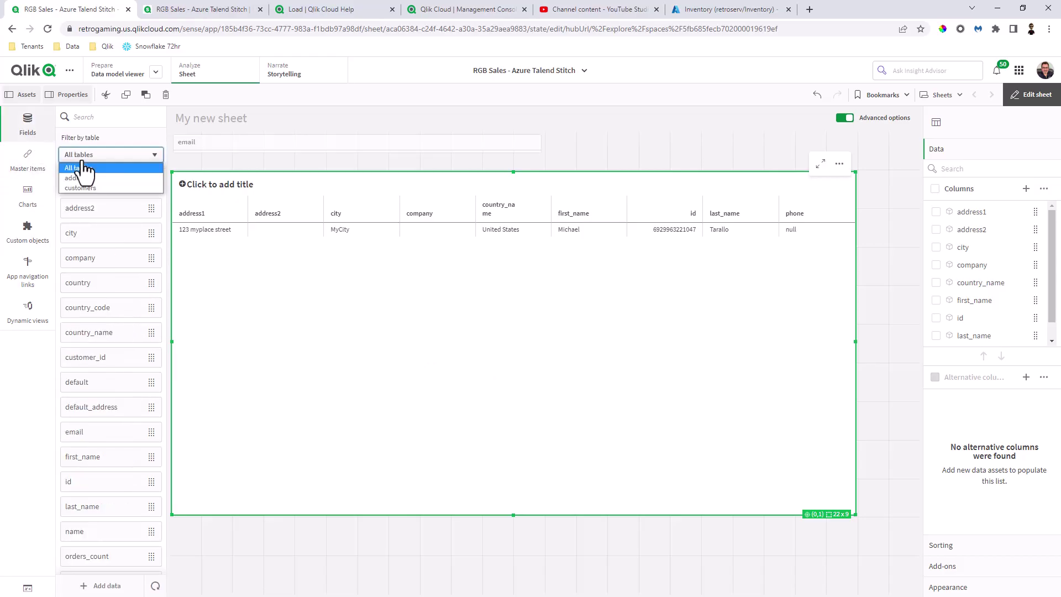
click(86, 188)
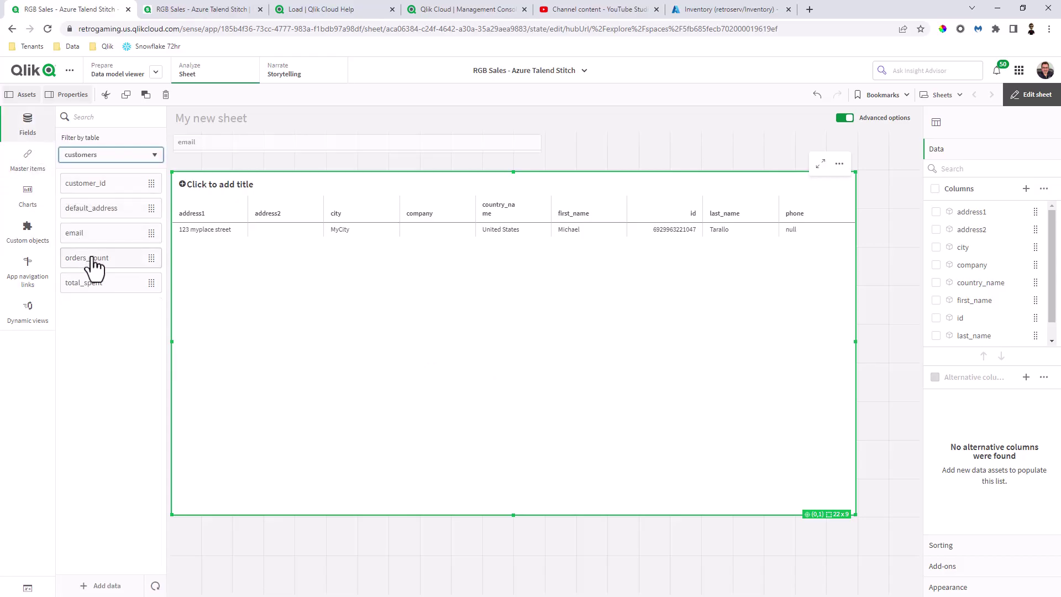
drag(93, 262, 505, 301)
click(513, 352)
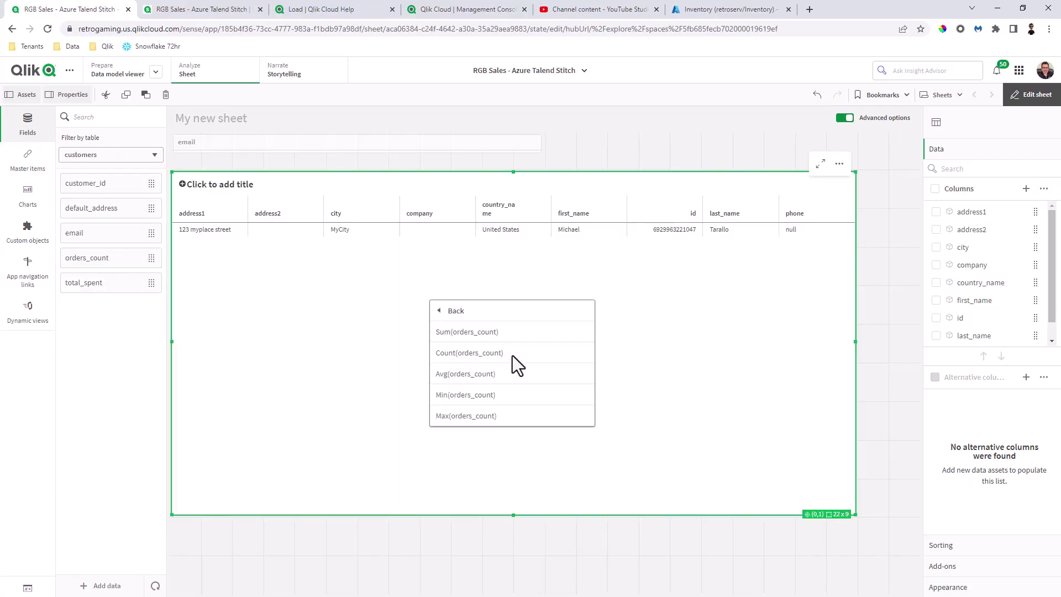
click(506, 335)
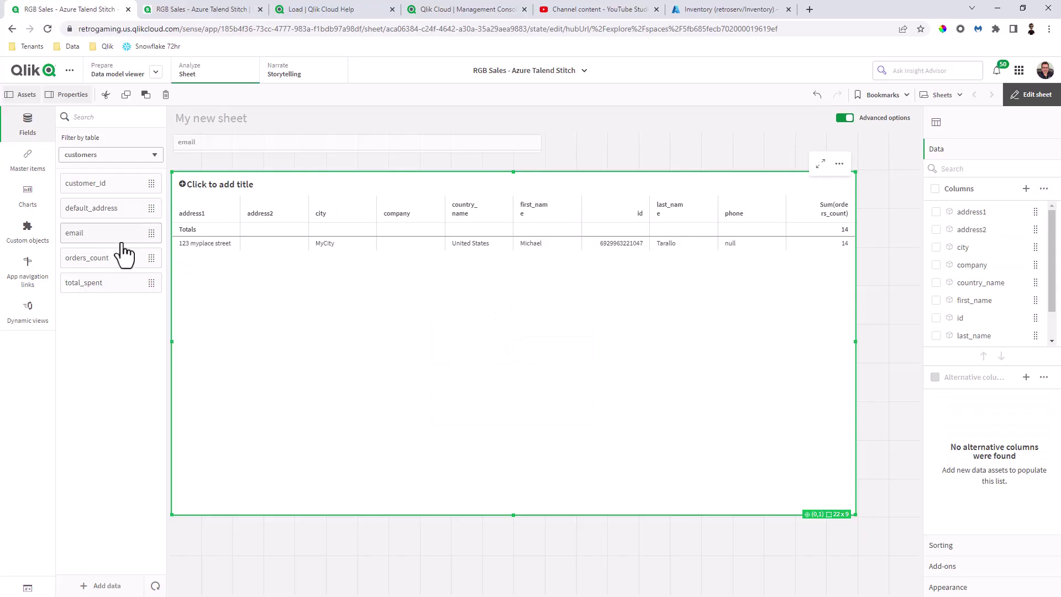
Step: Add the email column and move it after company
drag(118, 238, 395, 319)
click(483, 312)
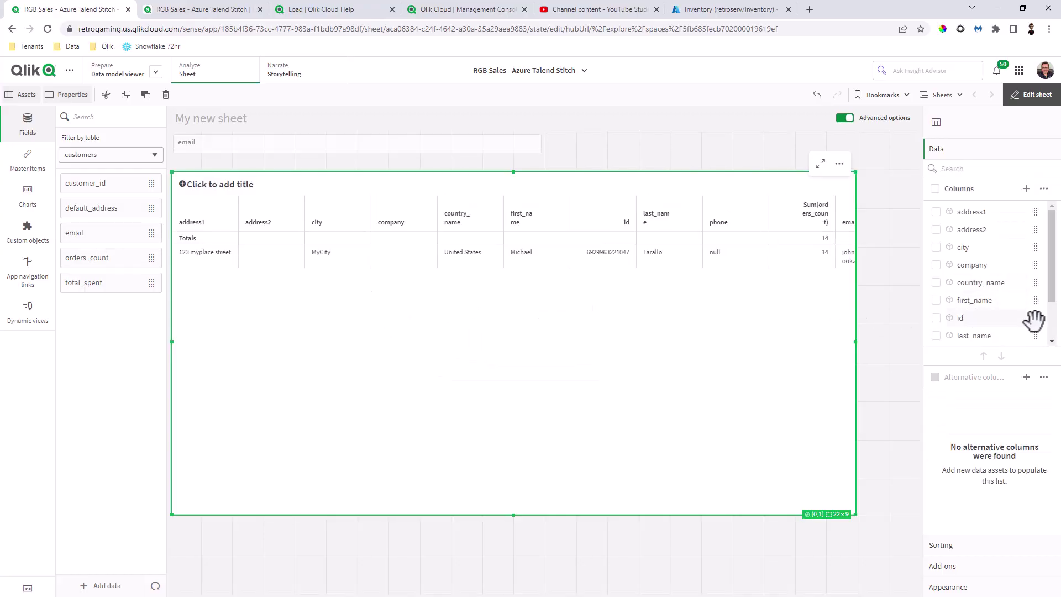
drag(1053, 308, 1032, 214)
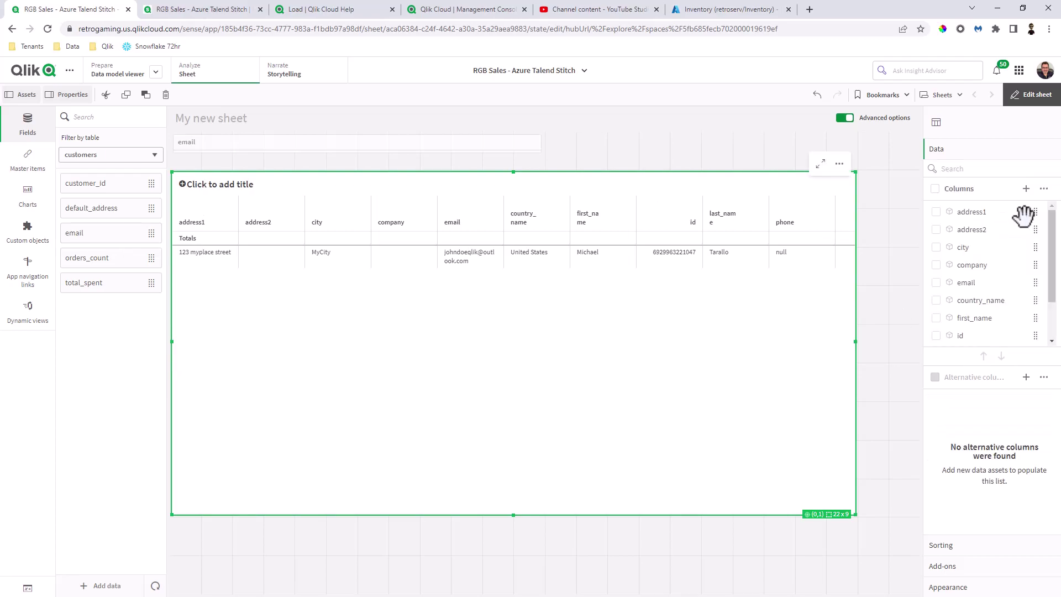